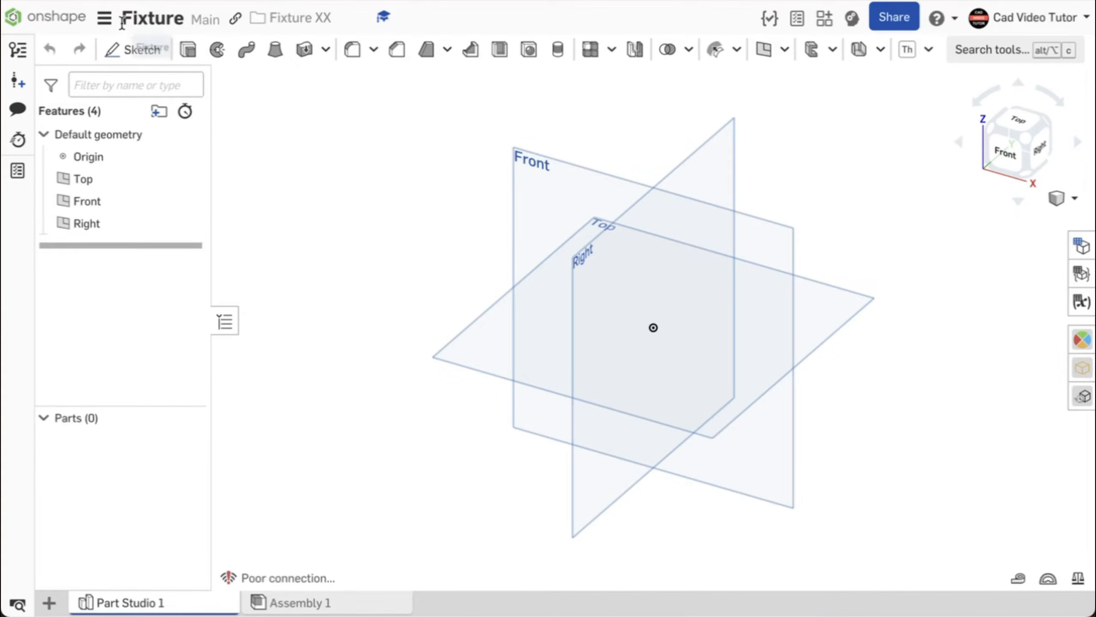
Keep the workspace units as Inch for length and Pound for mass.
left_click(105, 18)
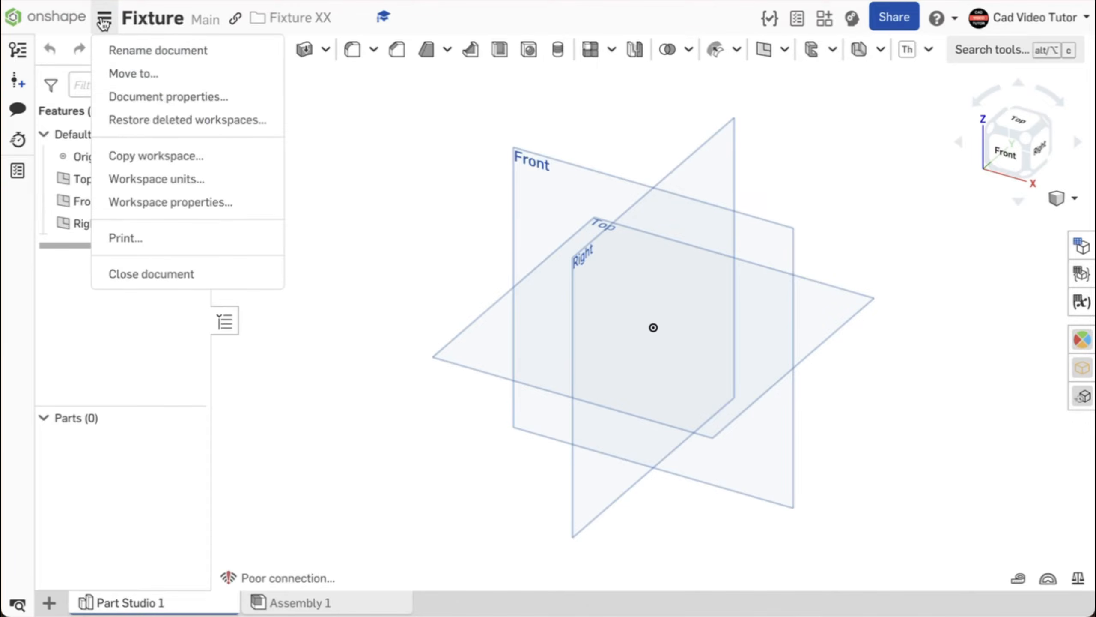
left_click(159, 181)
left_click(391, 154)
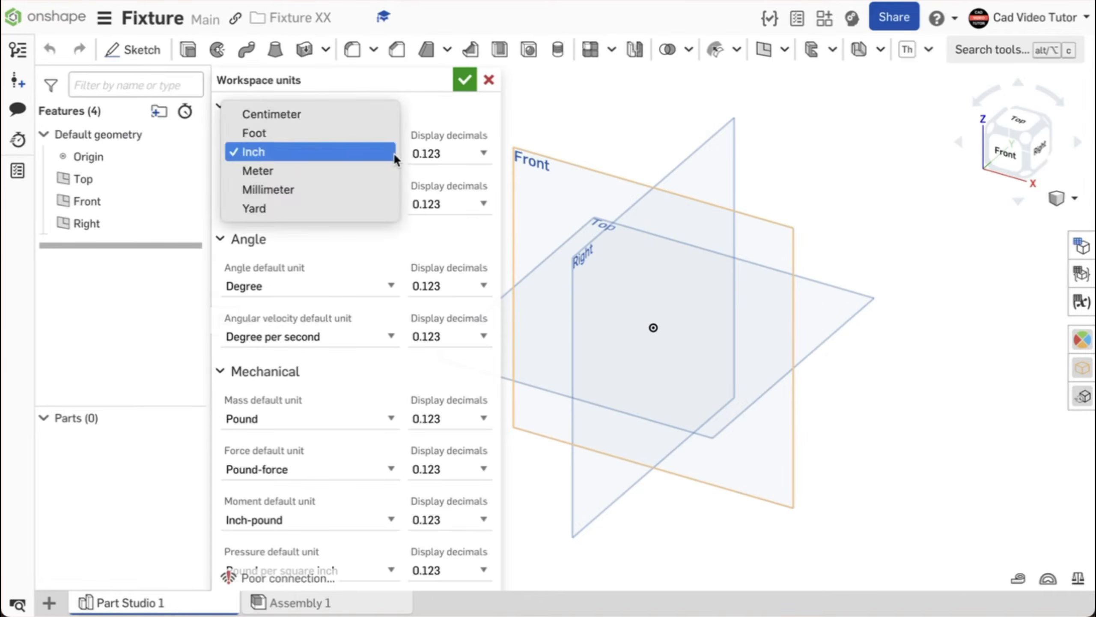
left_click(395, 152)
left_click(390, 418)
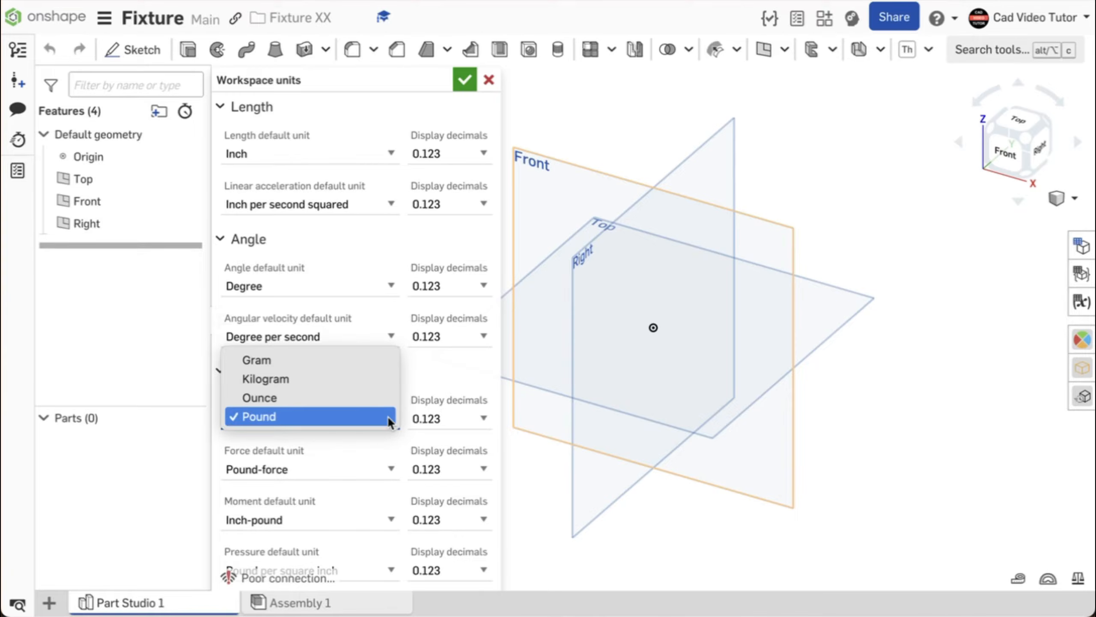
left_click(390, 418)
left_click(464, 79)
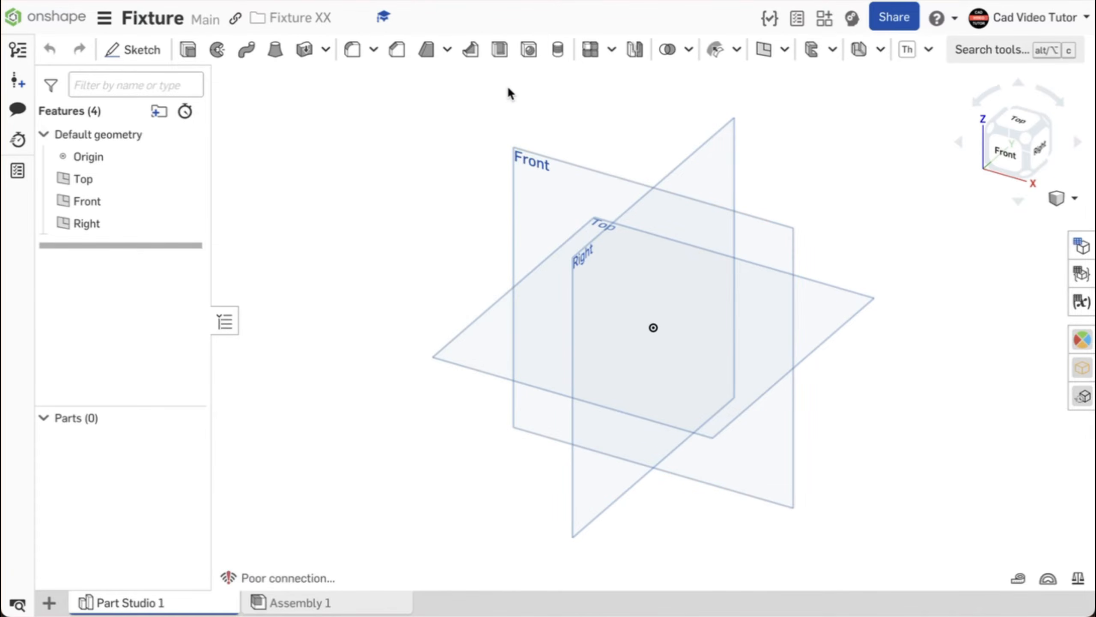
Start Sketch 1 on the Front plane, viewed straight on with default planes hidden.
left_click(153, 54)
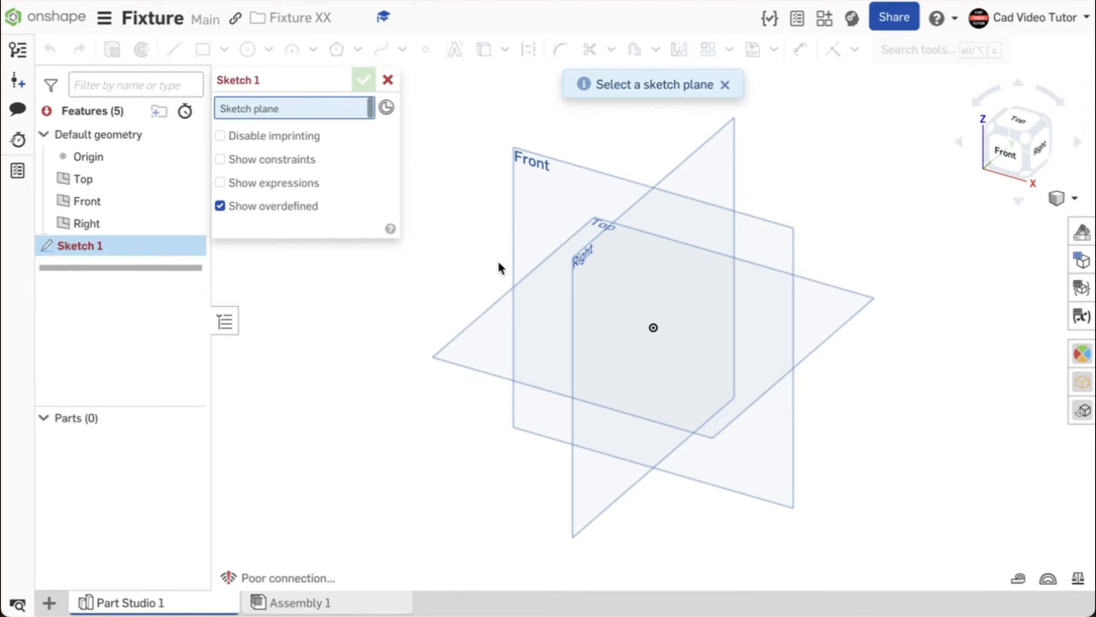
left_click(560, 199)
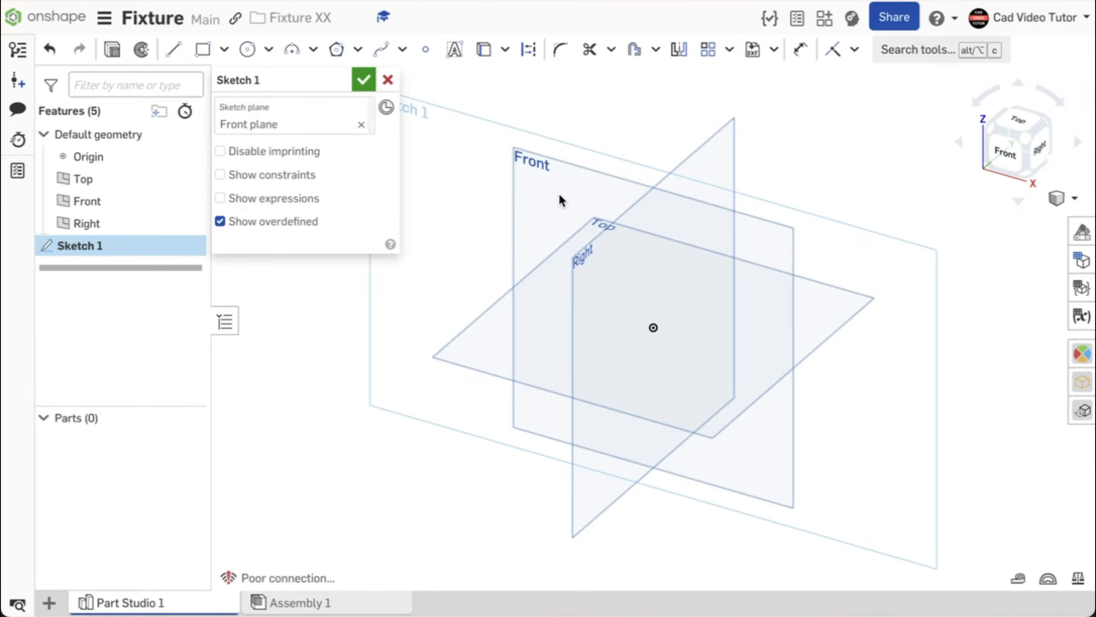
key("n")
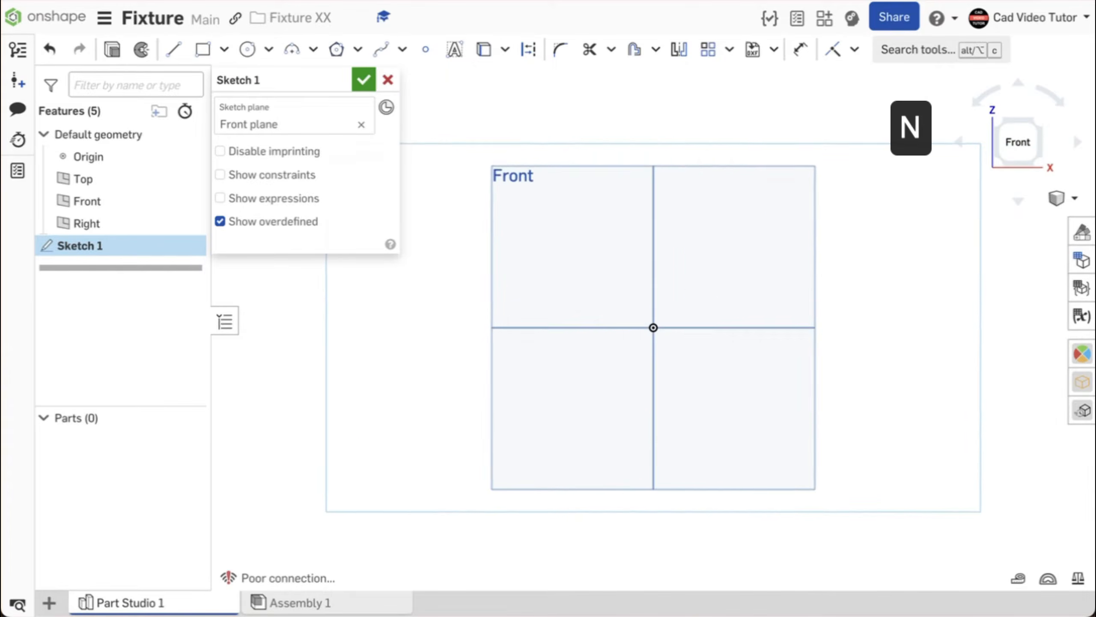
key("p")
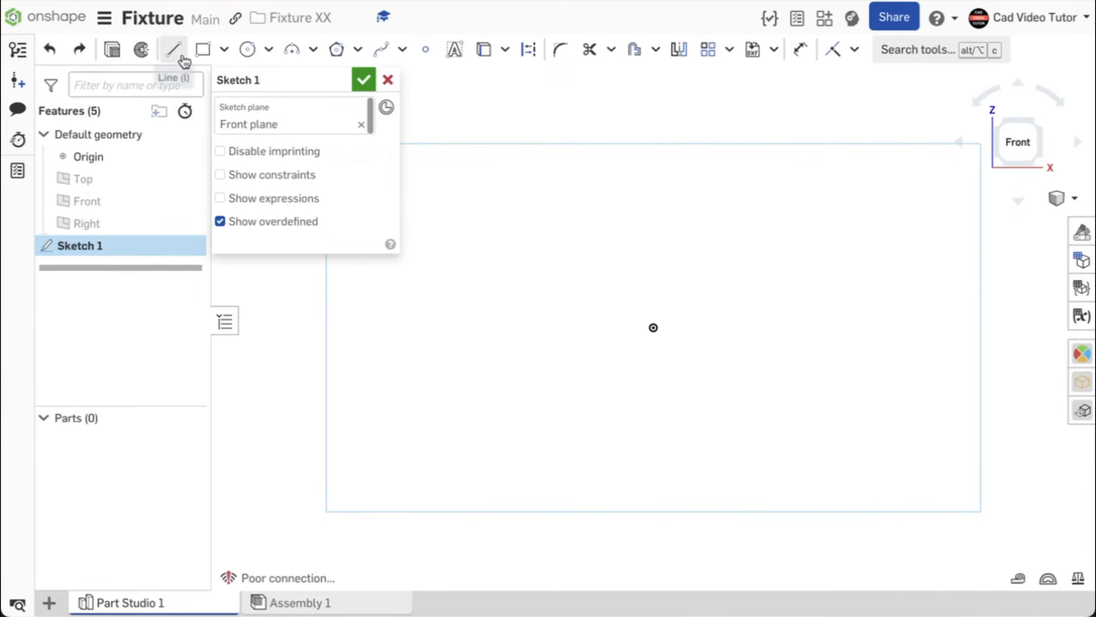
Draw a closed six-line L profile with a tall vertical leg and long base leg.
left_click(178, 54)
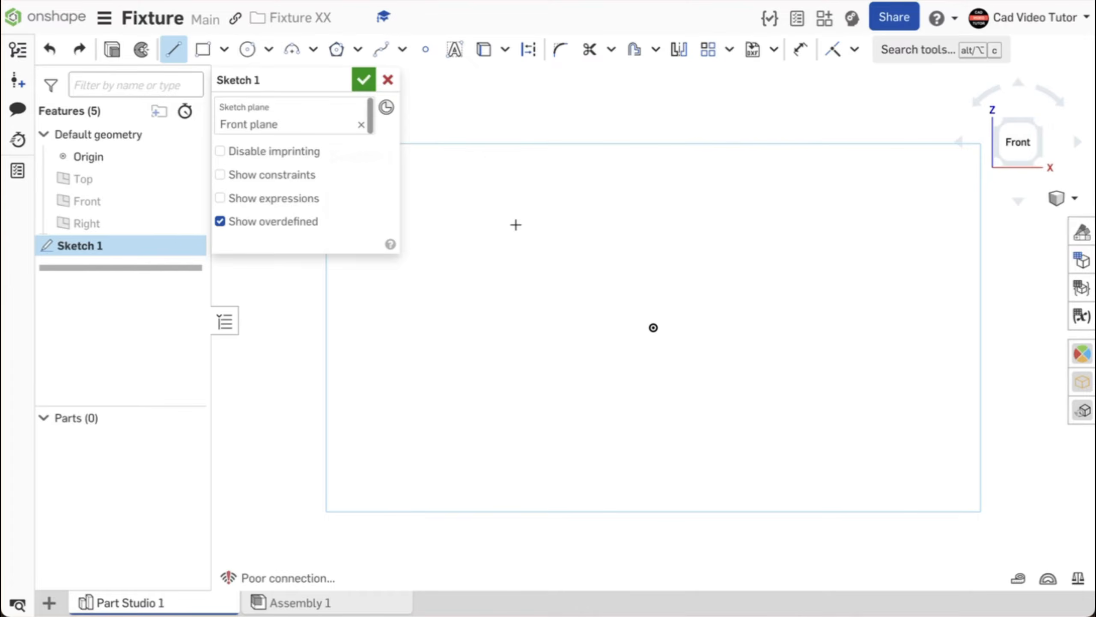
left_click(498, 243)
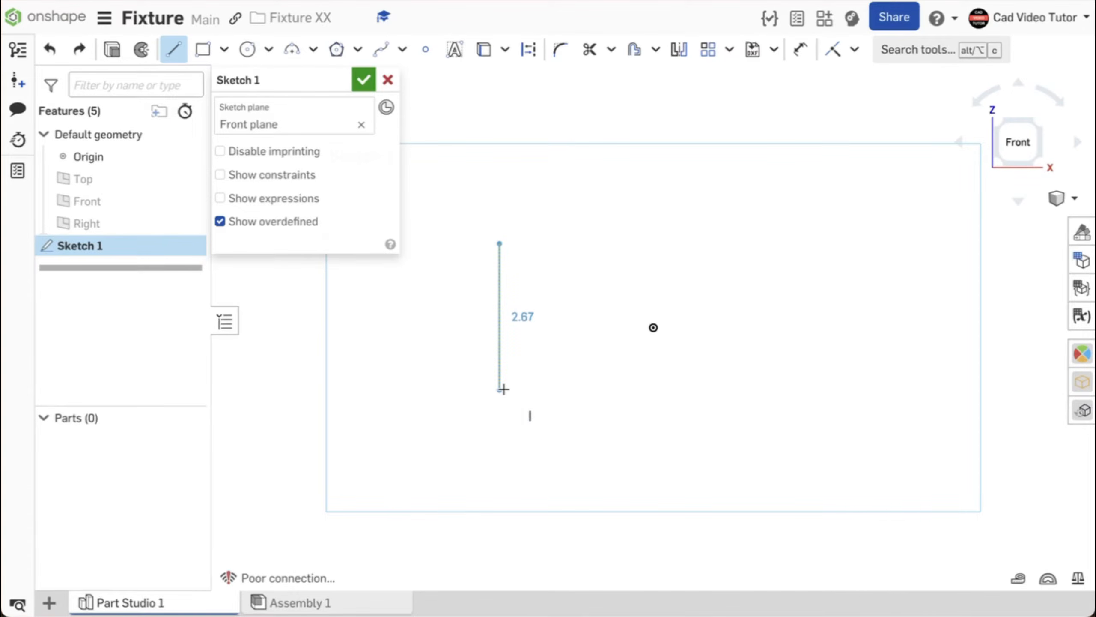
left_click(497, 405)
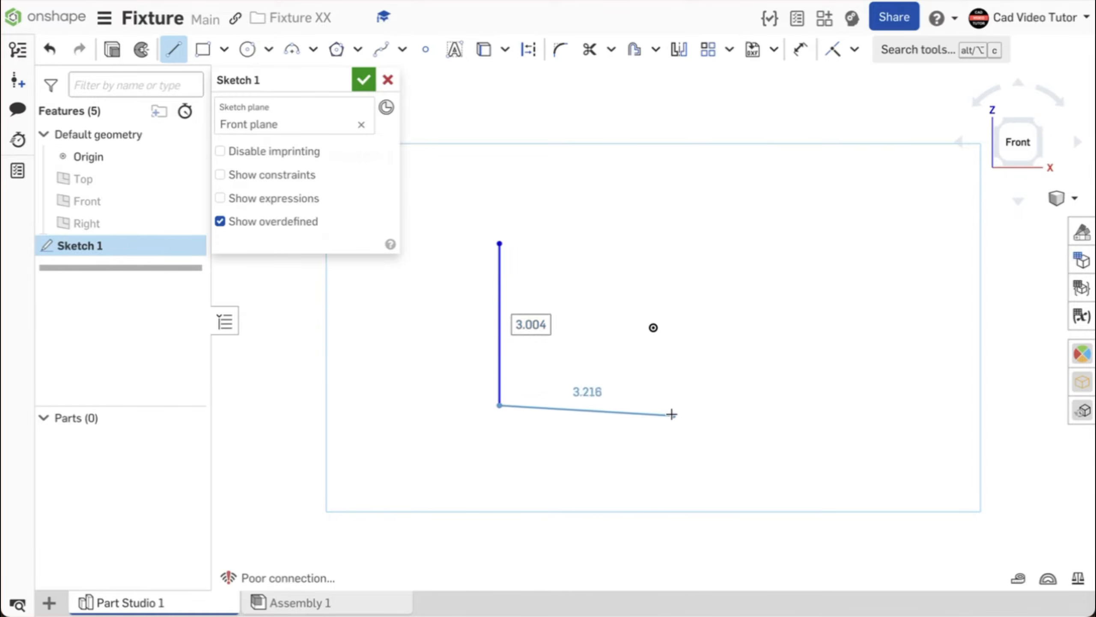
left_click(782, 405)
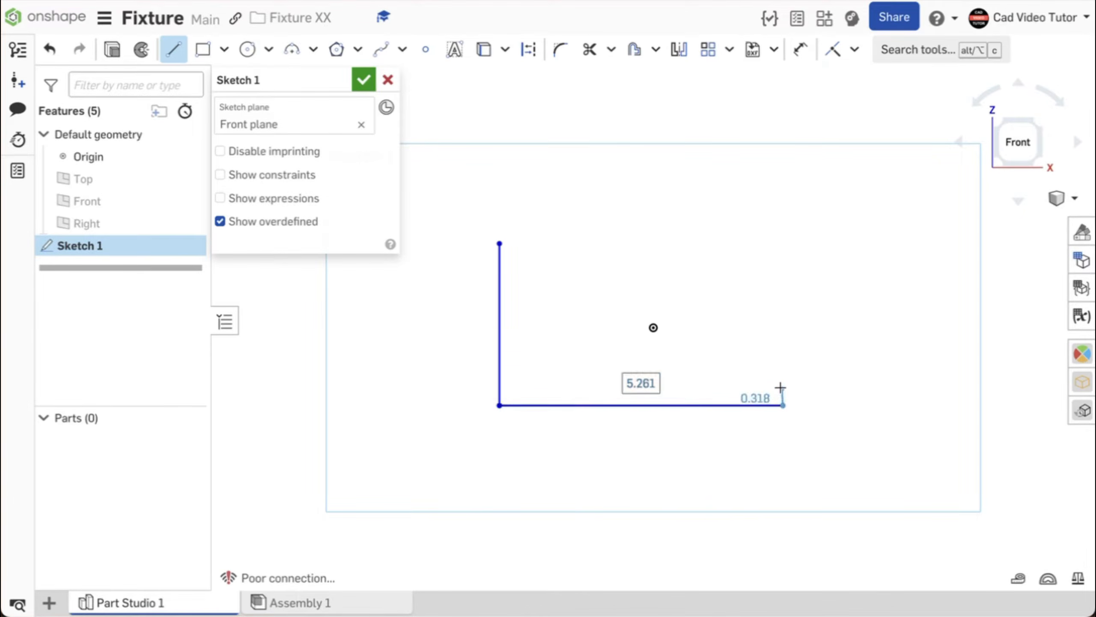
left_click(781, 370)
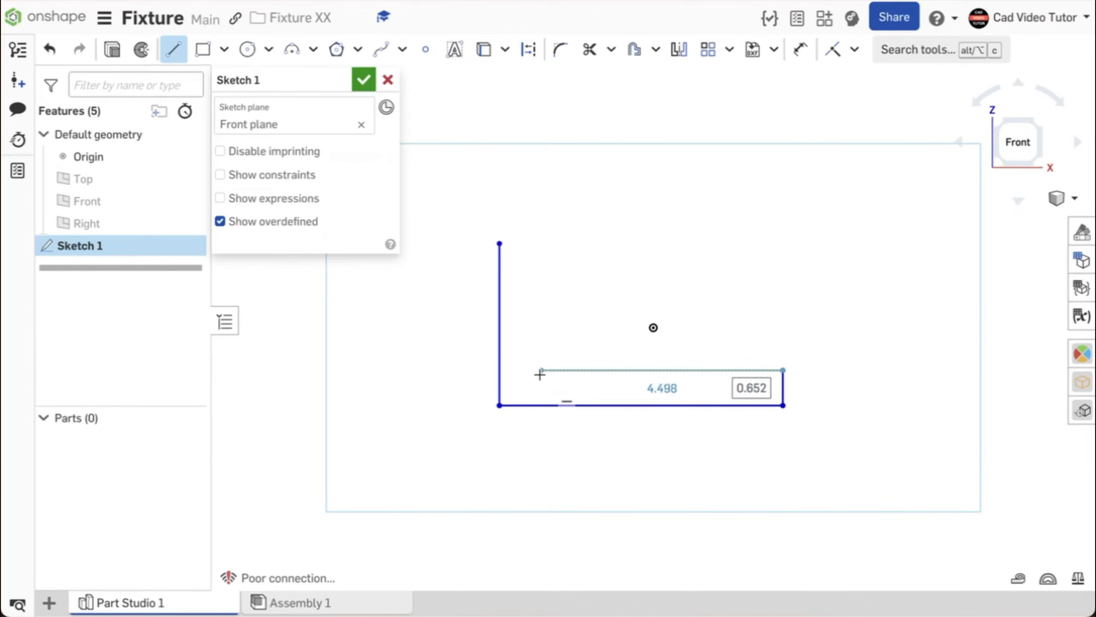
left_click(542, 370)
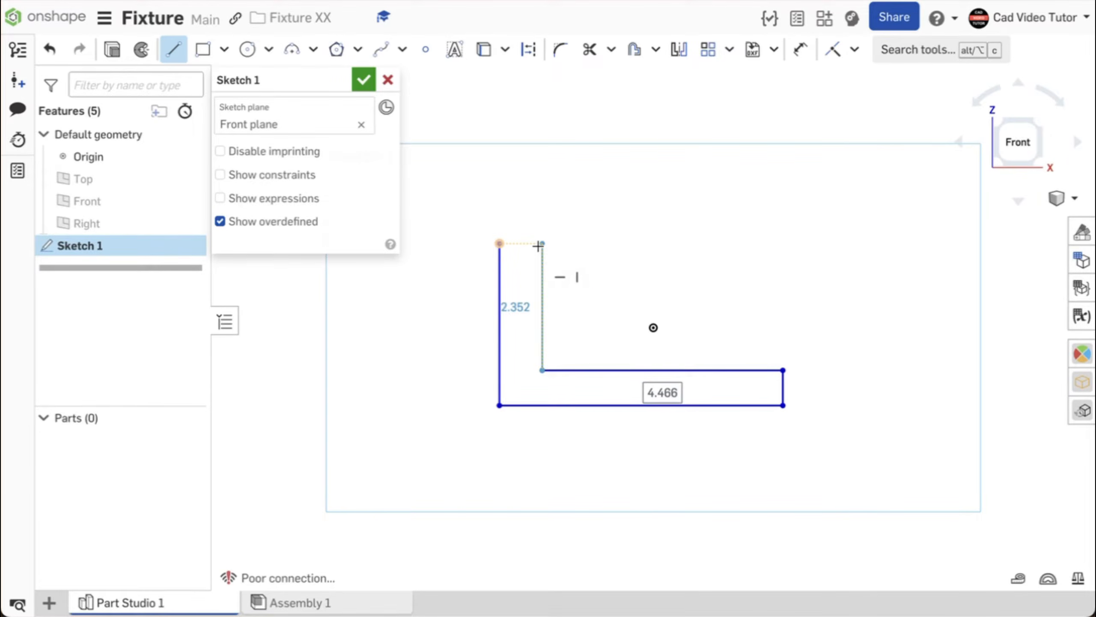
left_click(540, 244)
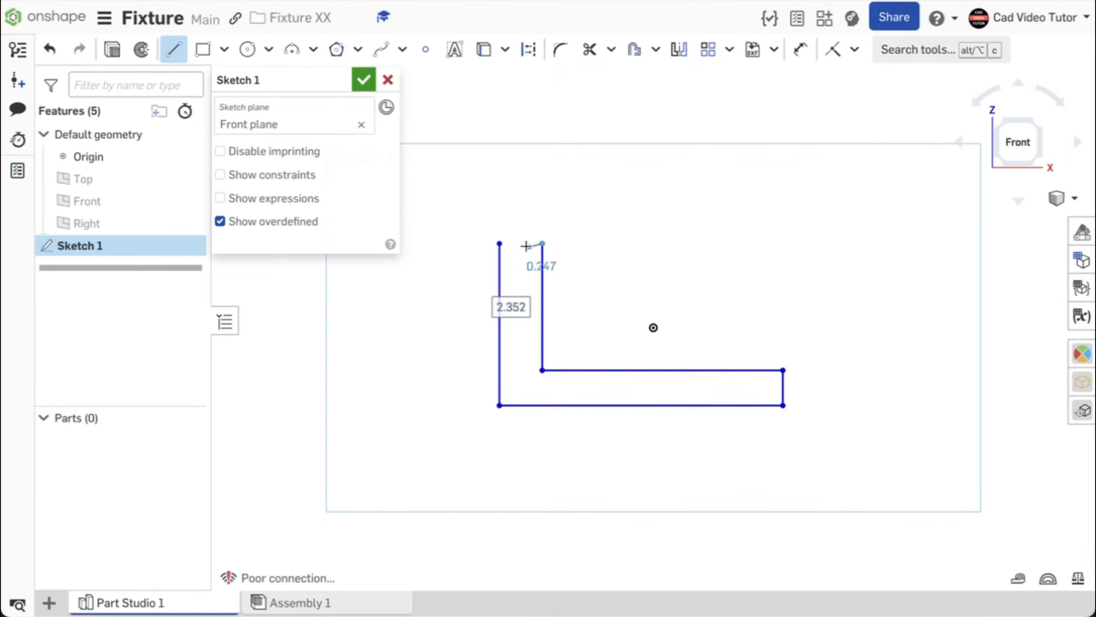
left_click(499, 244)
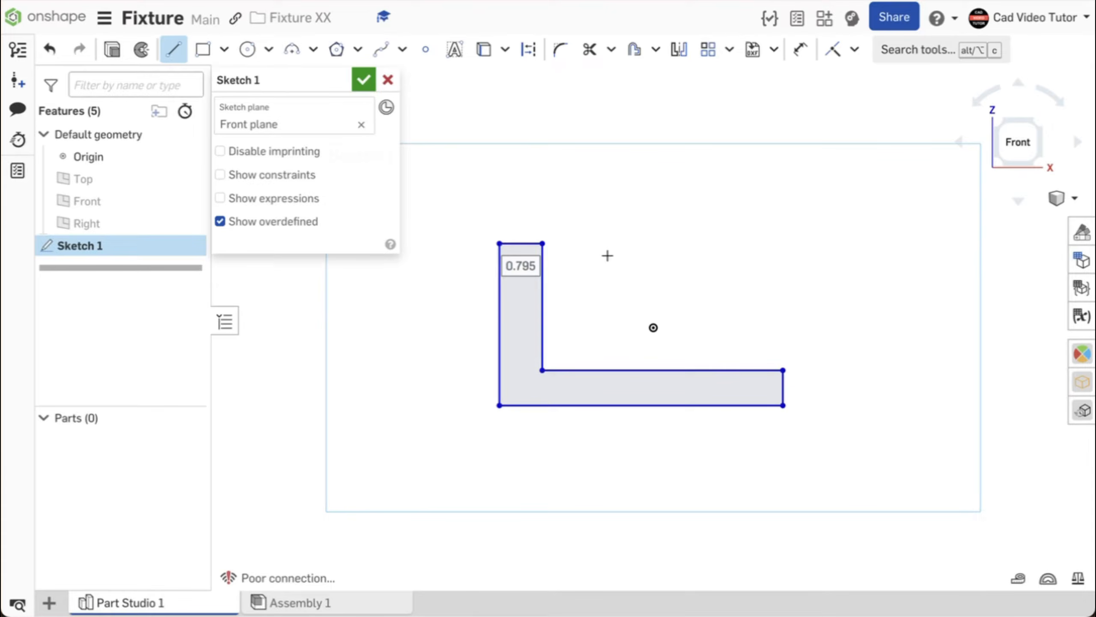
key("Escape")
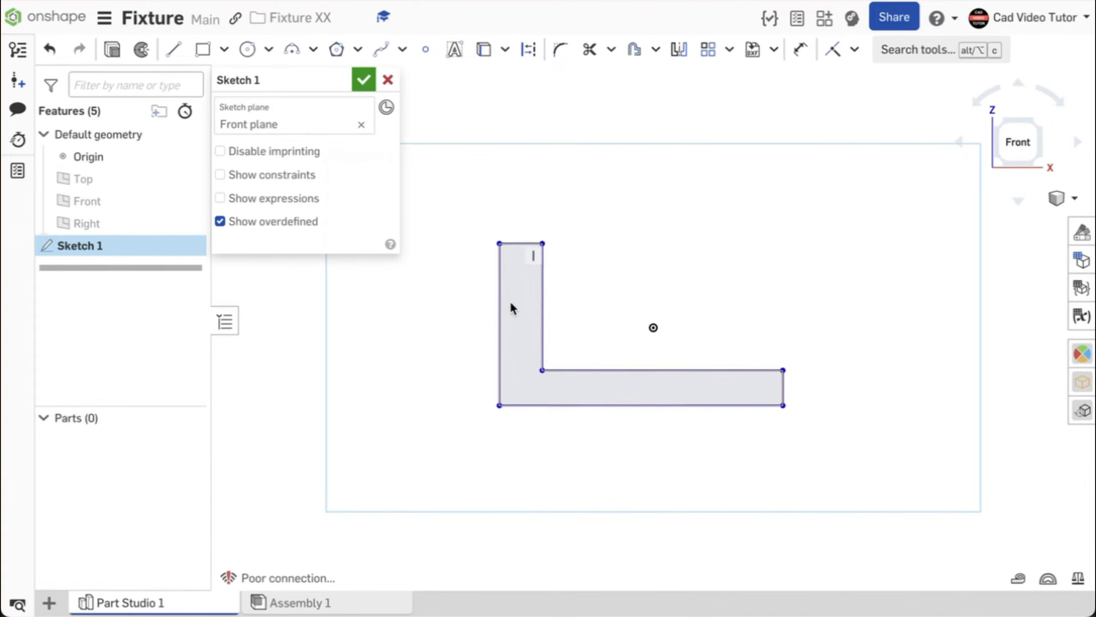
Drag the left and bottom edges to test them, then shorten the base leg.
mouse_move(498, 305)
left_mouse_down()
mouse_move(459, 308)
mouse_move(500, 308)
left_mouse_up()
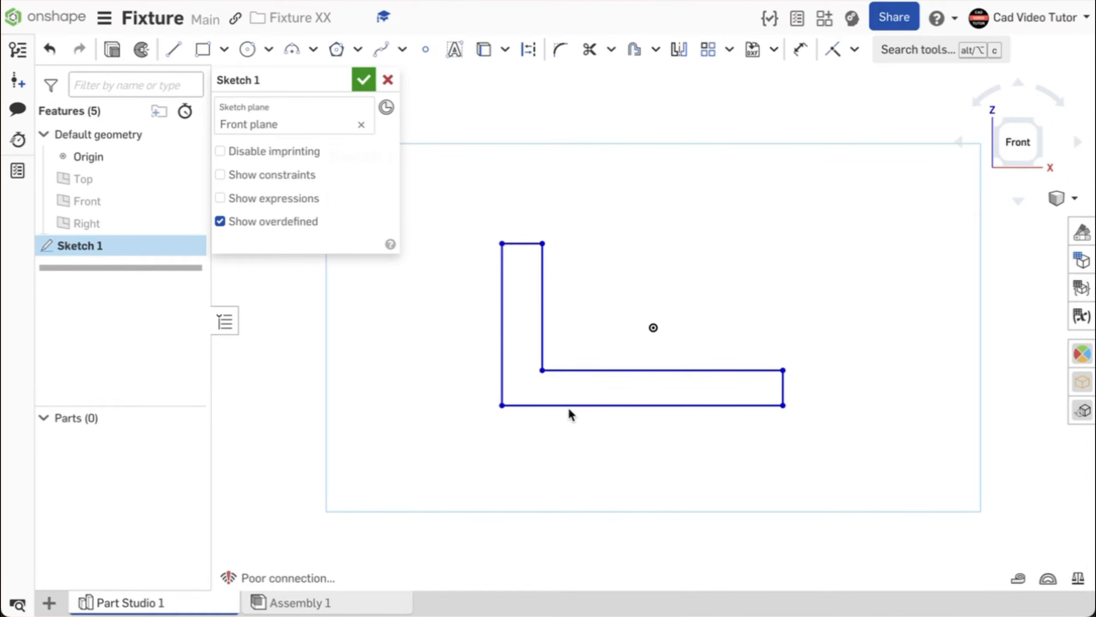
left_click_drag(571, 434, 570, 402)
left_click_drag(783, 382, 759, 382)
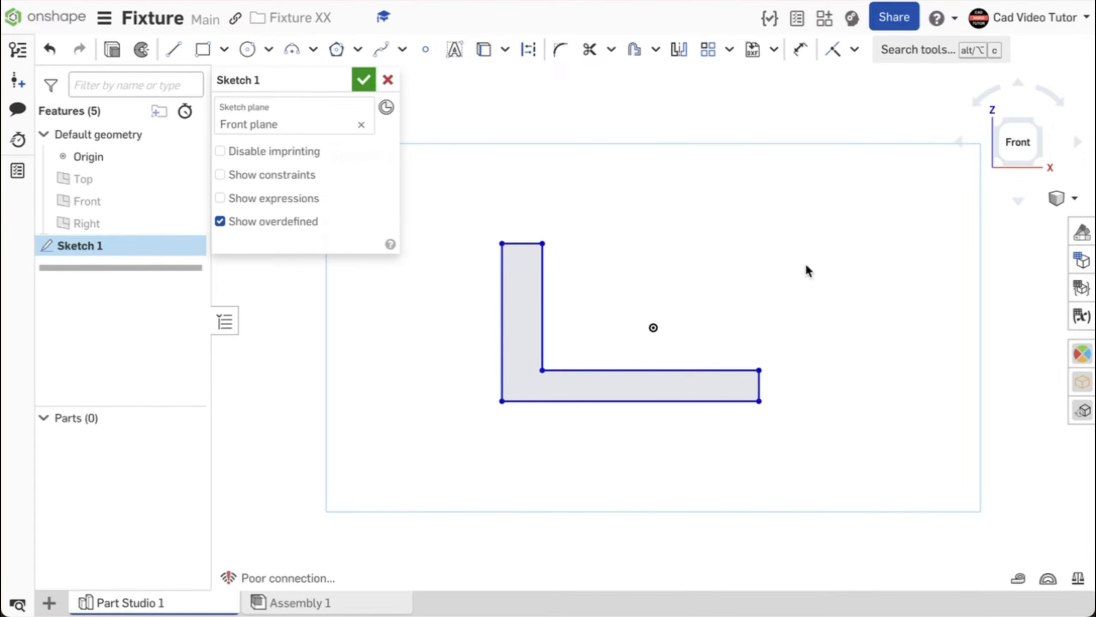
Dimension the L's bottom edge to 5 in and its outer left edge to 4 in.
left_click(801, 50)
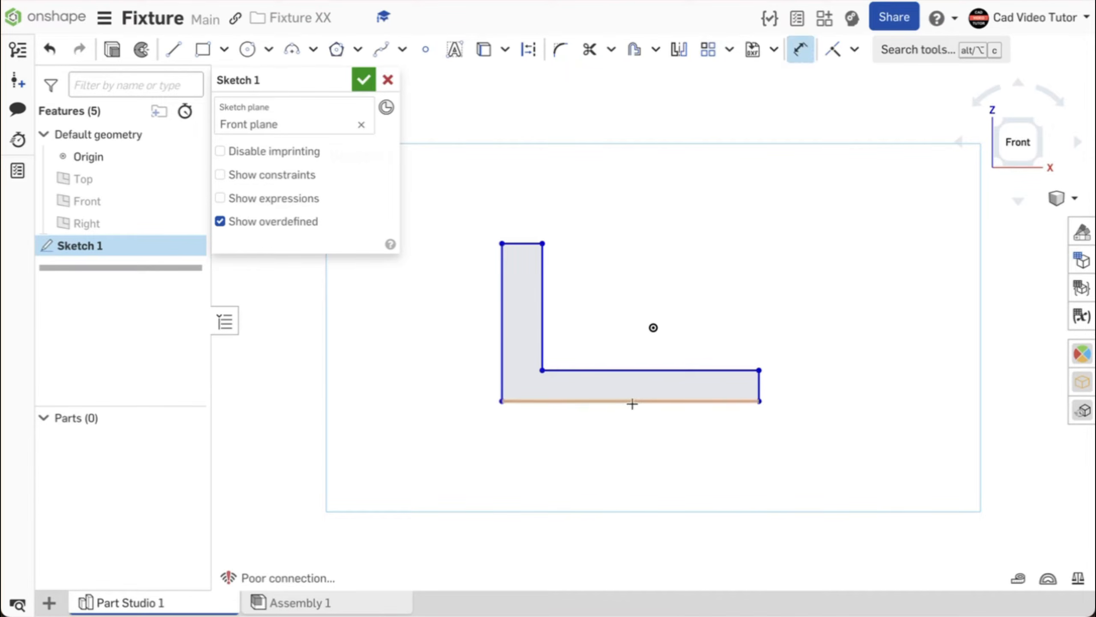
left_click(632, 404)
left_click(632, 437)
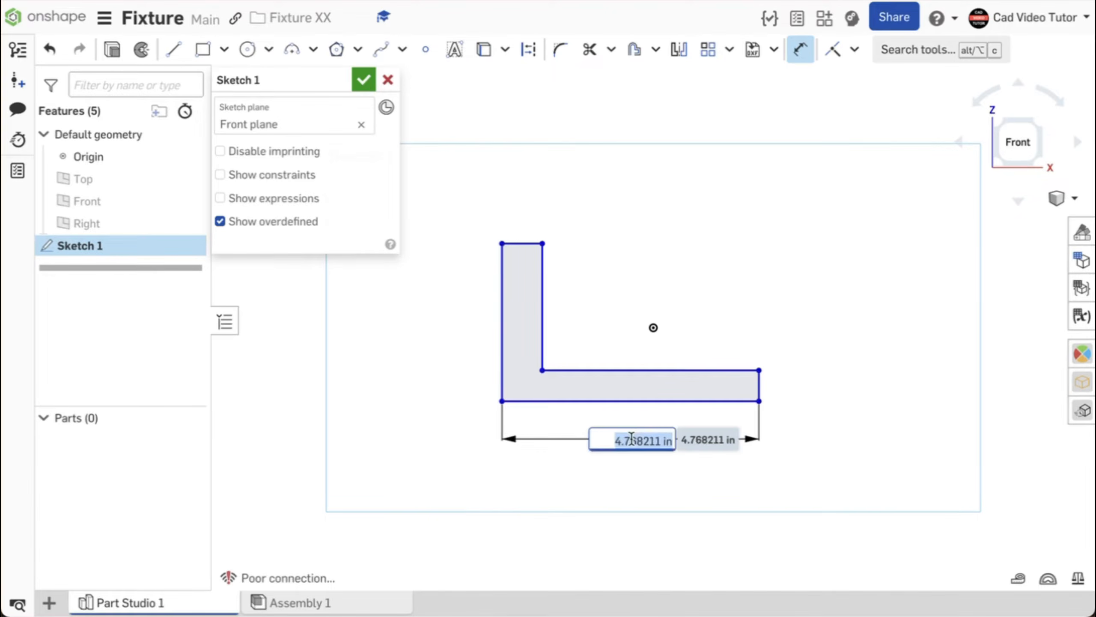
type("5")
key("Return")
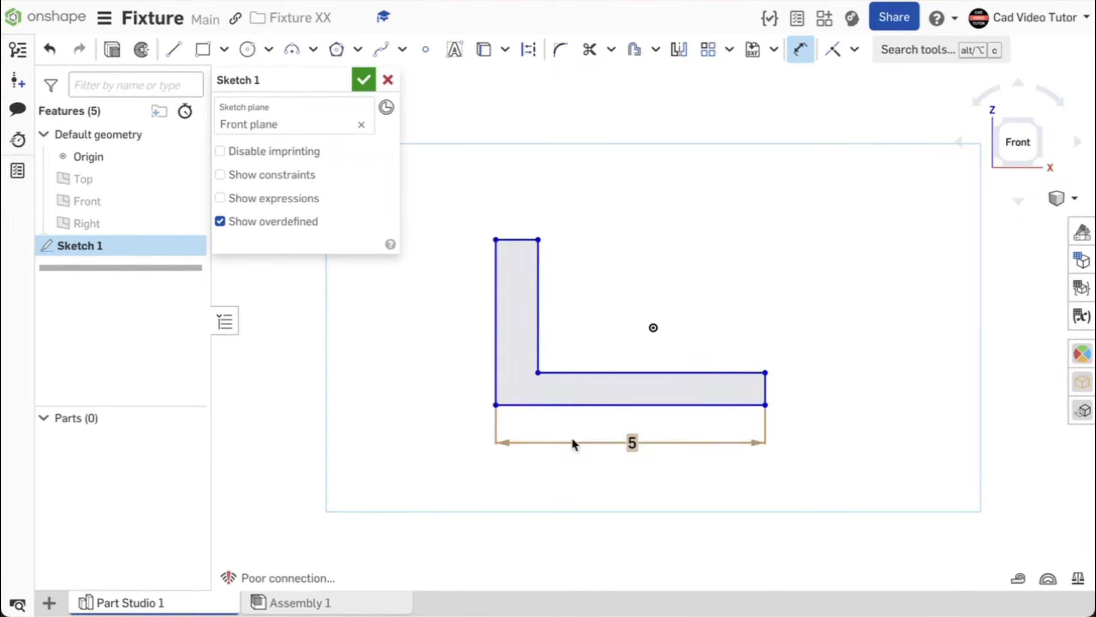
left_click(495, 321)
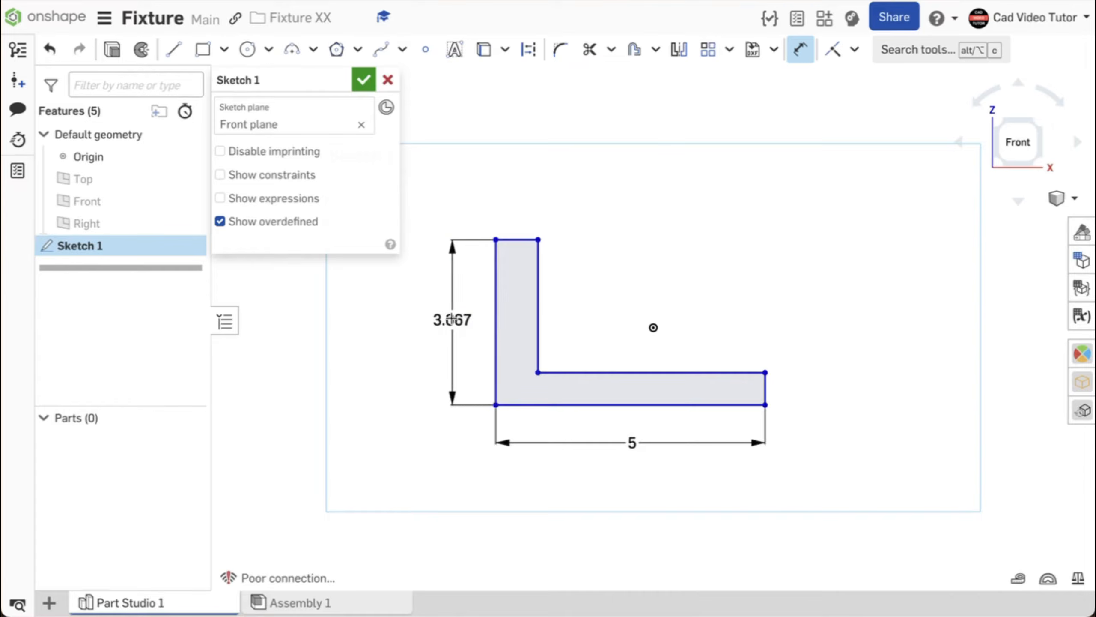
left_click(451, 319)
type("4")
key("Return")
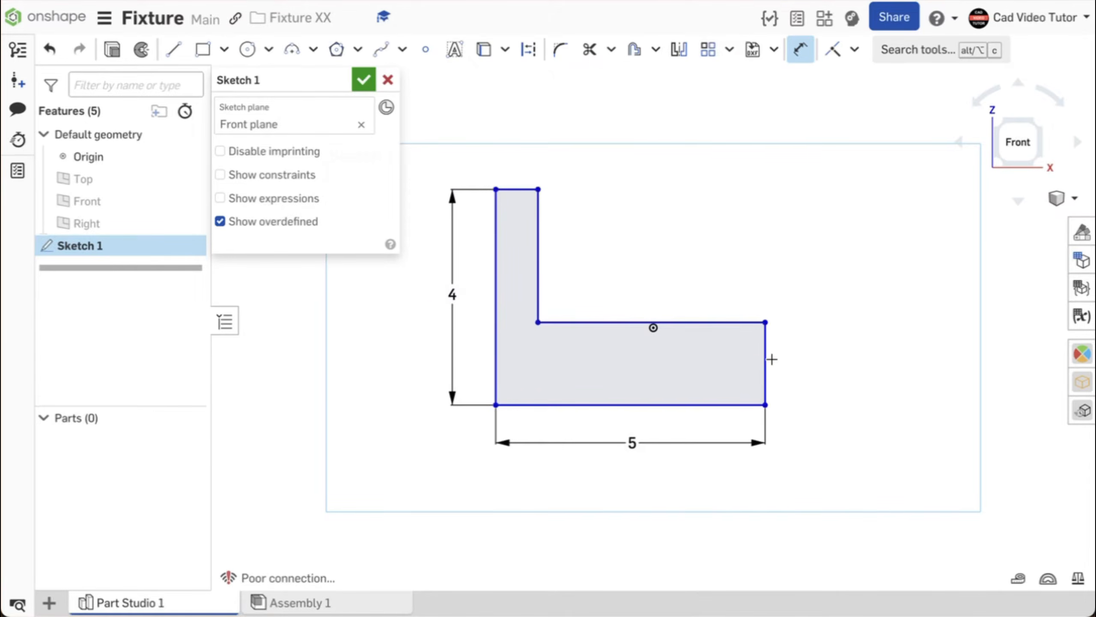
Dimension the base leg thickness to 0.75 in, then select the end and top edges.
left_click(767, 360)
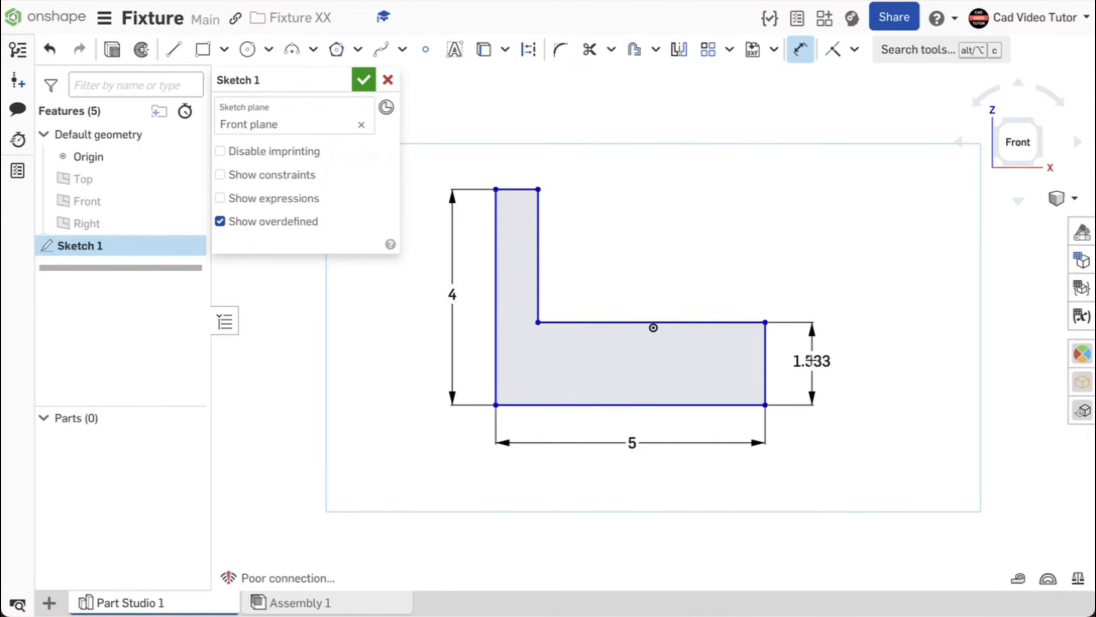
left_click(814, 361)
type(".75")
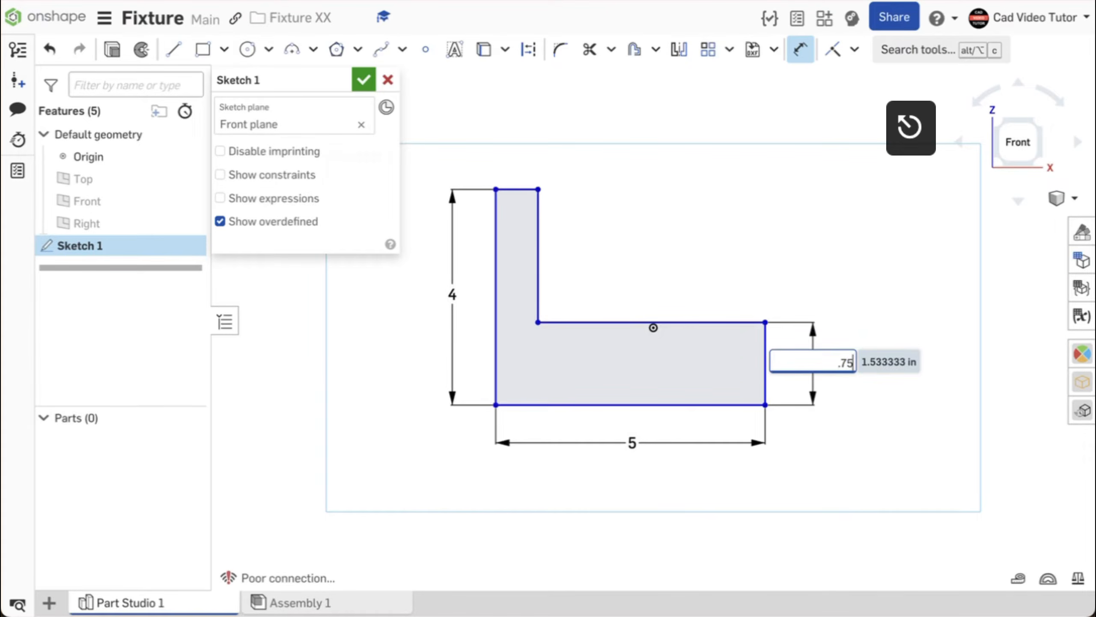
key("Return")
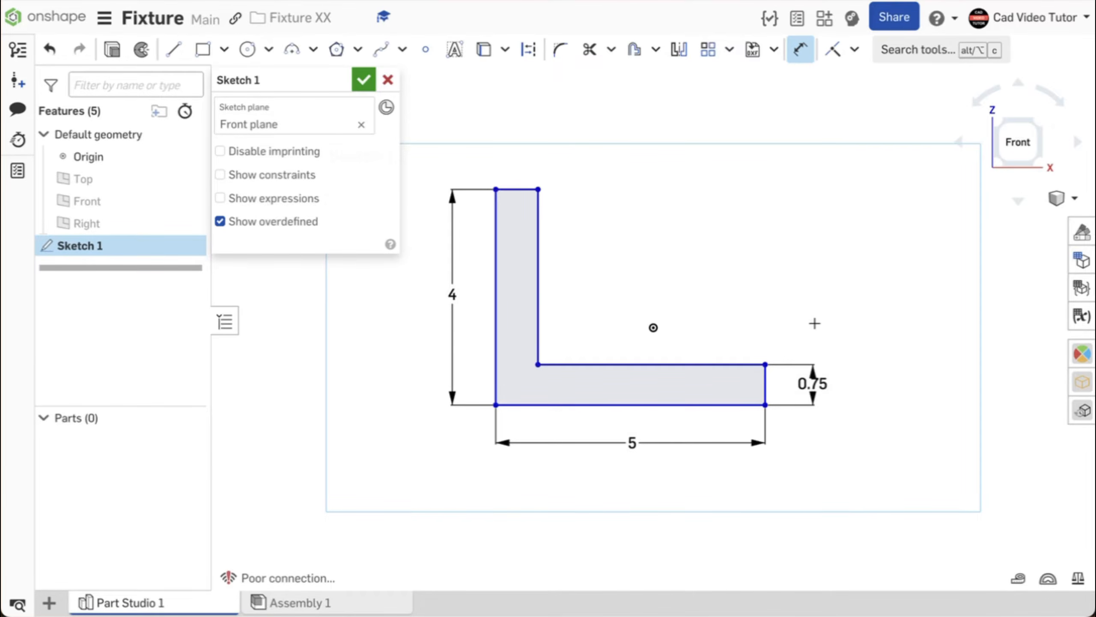
left_click(766, 391)
left_click(523, 189)
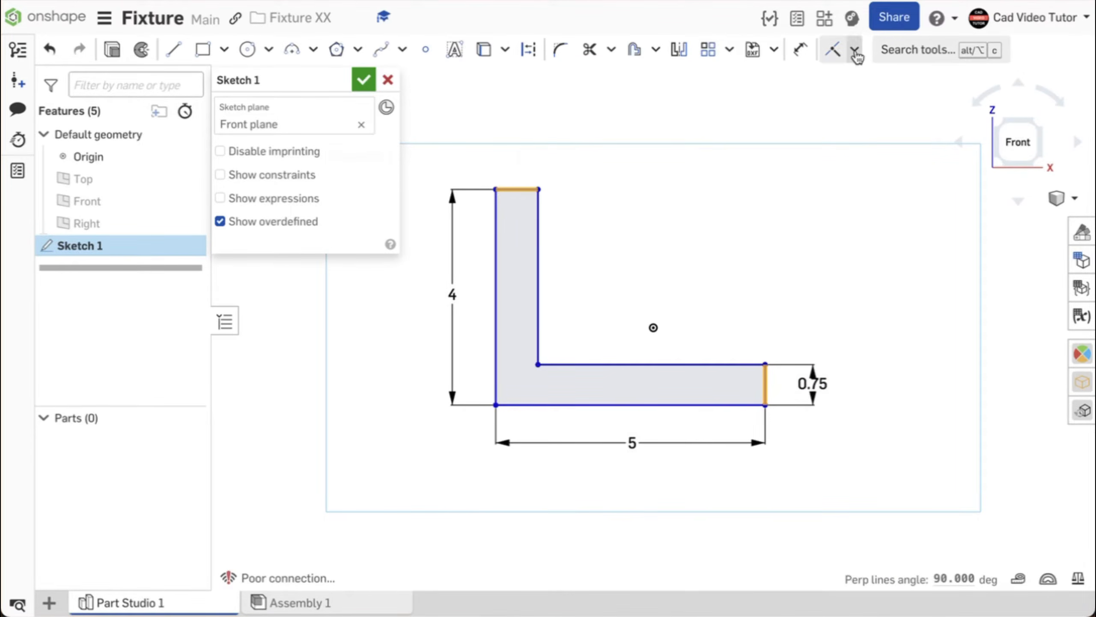
Make the short top edge equal to the 0.75 in end edge and drag the L lower.
left_click(855, 49)
left_click(859, 289)
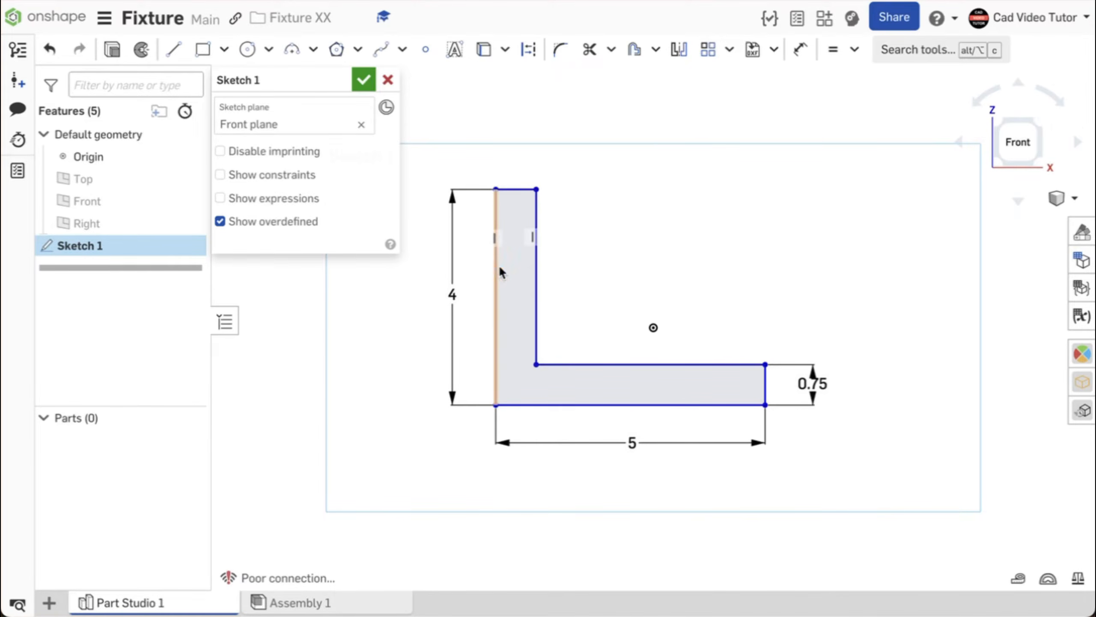
mouse_move(496, 268)
left_mouse_down()
mouse_move(461, 270)
mouse_move(497, 272)
left_mouse_up()
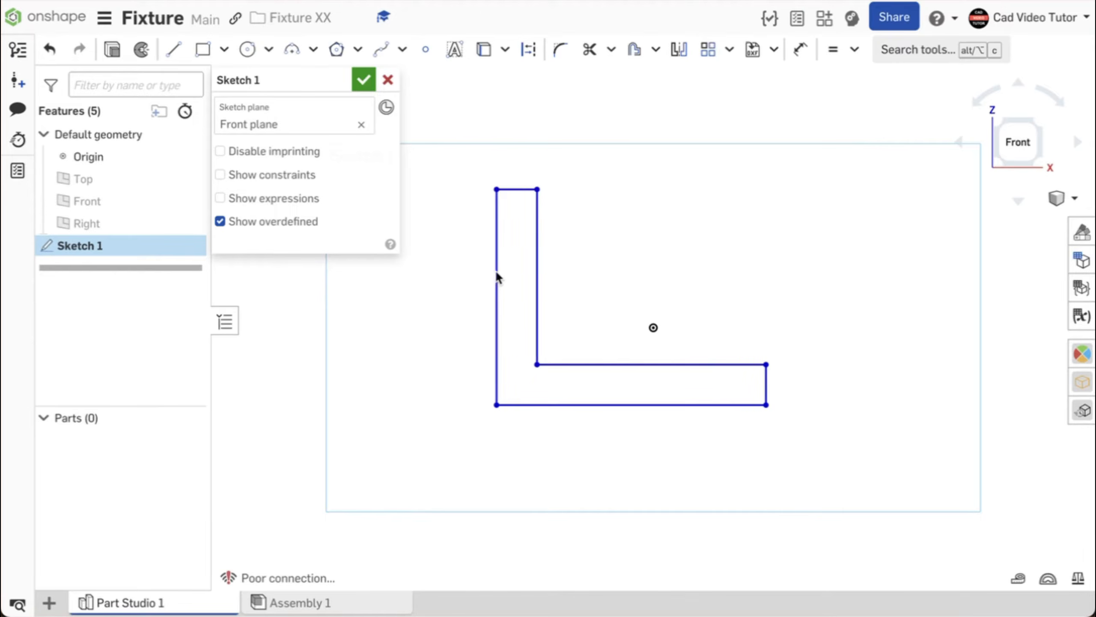
mouse_move(570, 410)
left_mouse_down()
mouse_move(570, 480)
mouse_move(570, 430)
left_mouse_up()
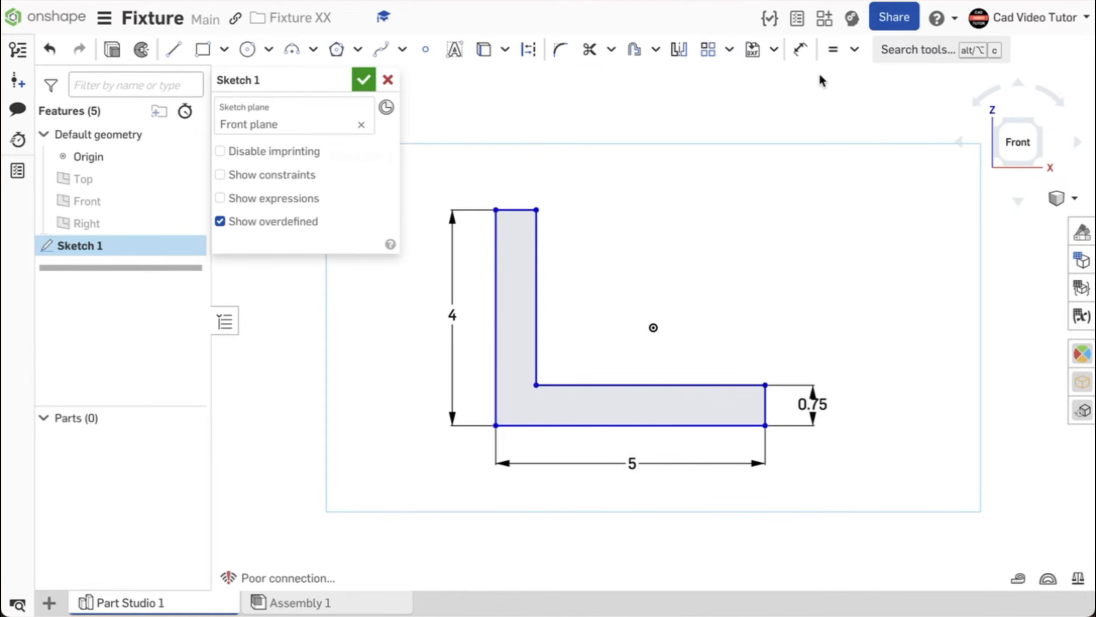
Make the L's bottom-left corner coincident with the origin and move the 0.75 dimension below the leg.
left_click(856, 50)
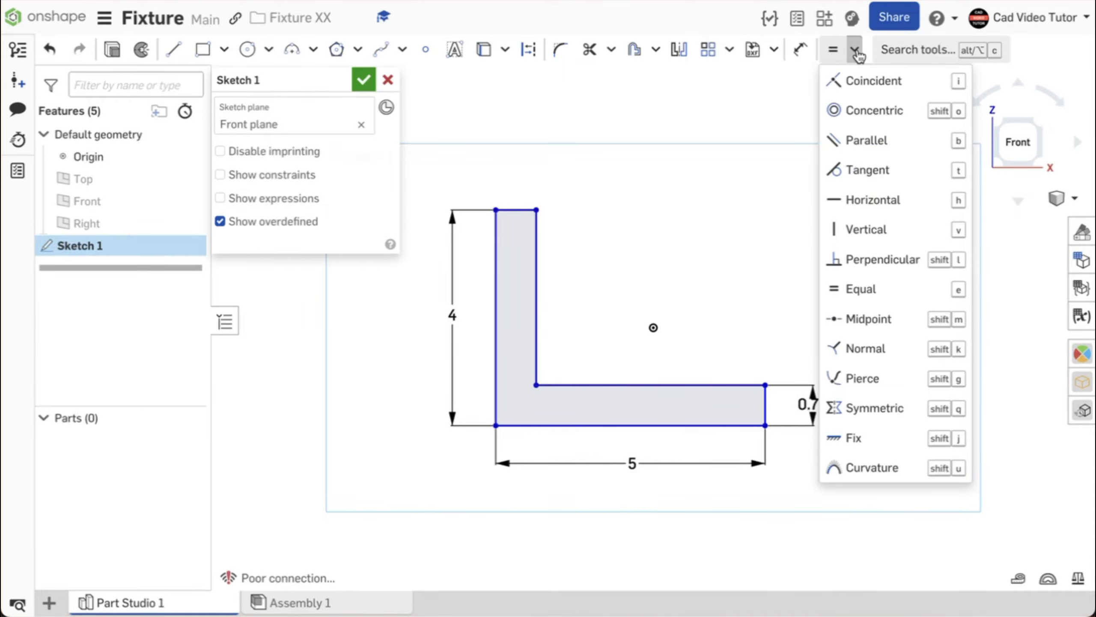
left_click(854, 83)
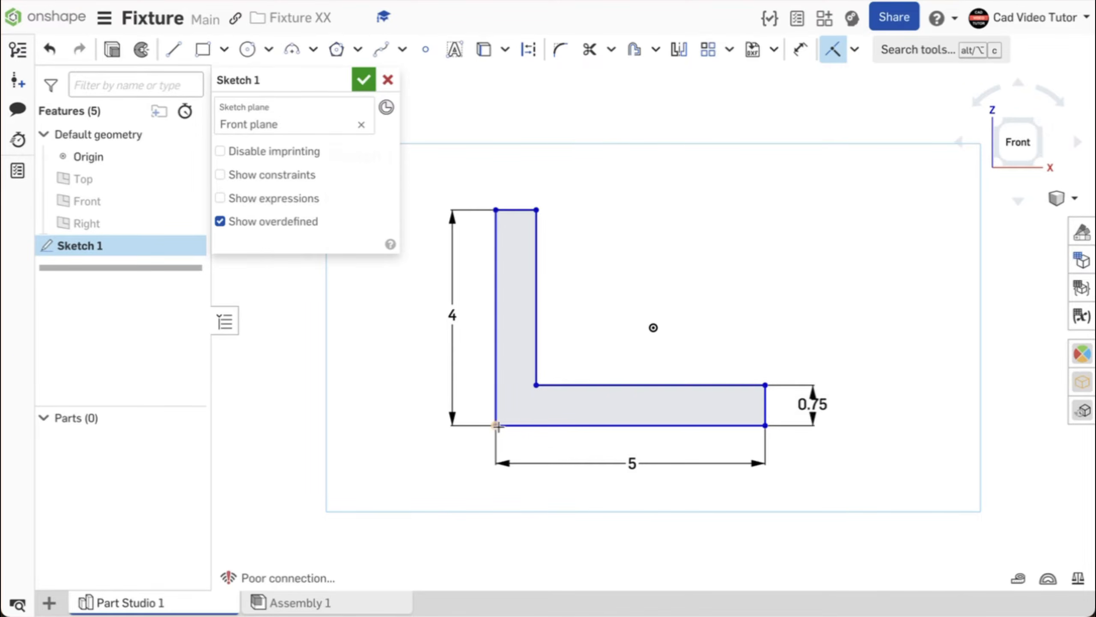
left_click(496, 426)
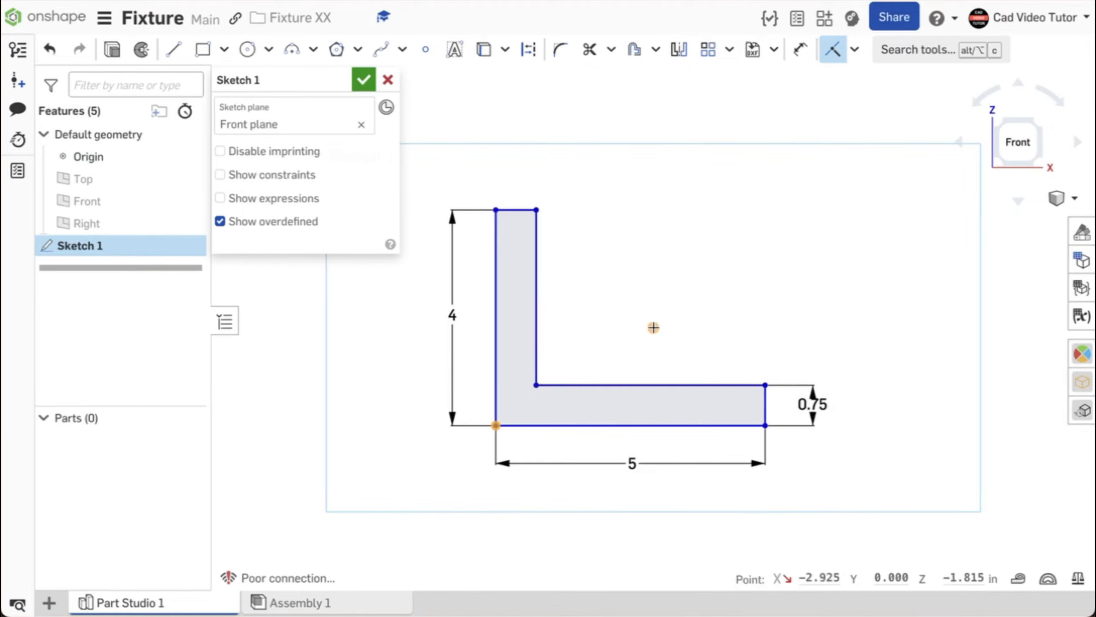
left_click(653, 327)
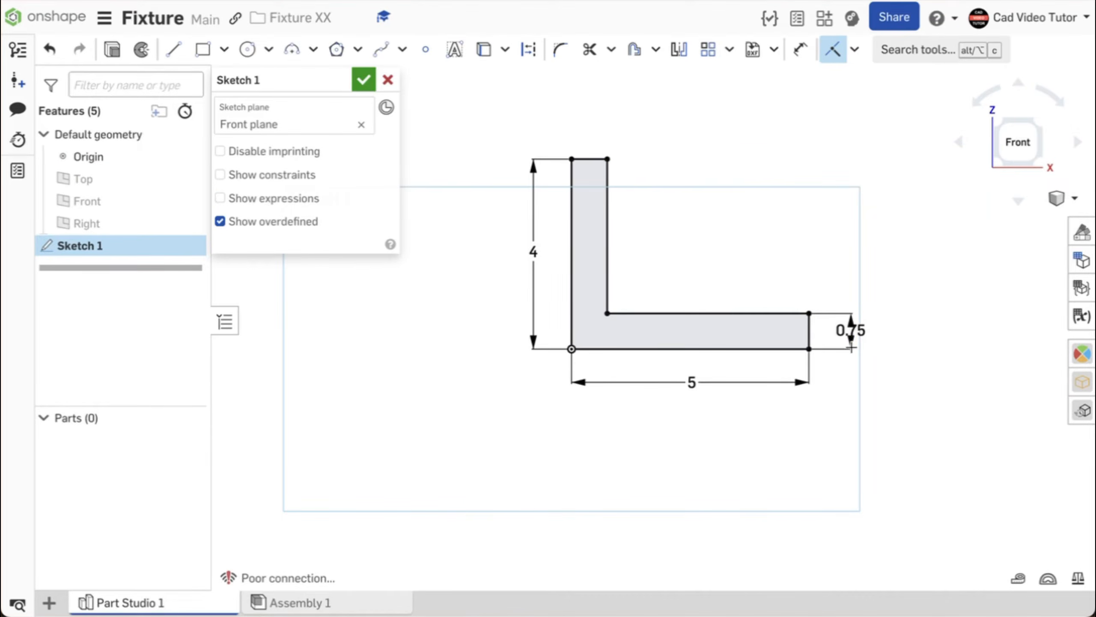
key("Escape")
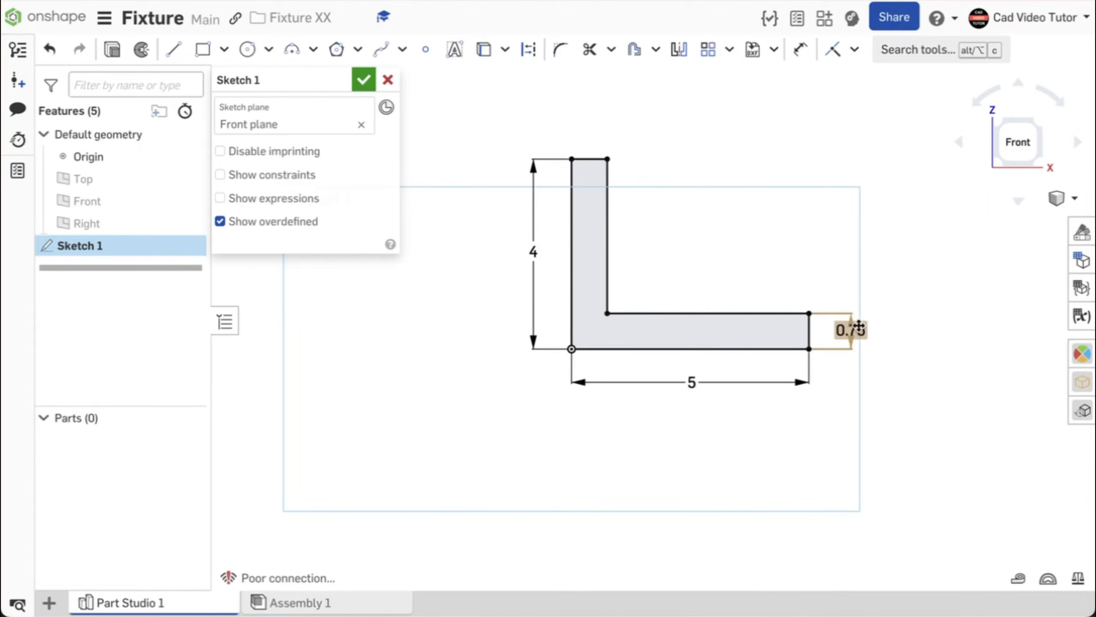
left_click_drag(850, 329, 848, 370)
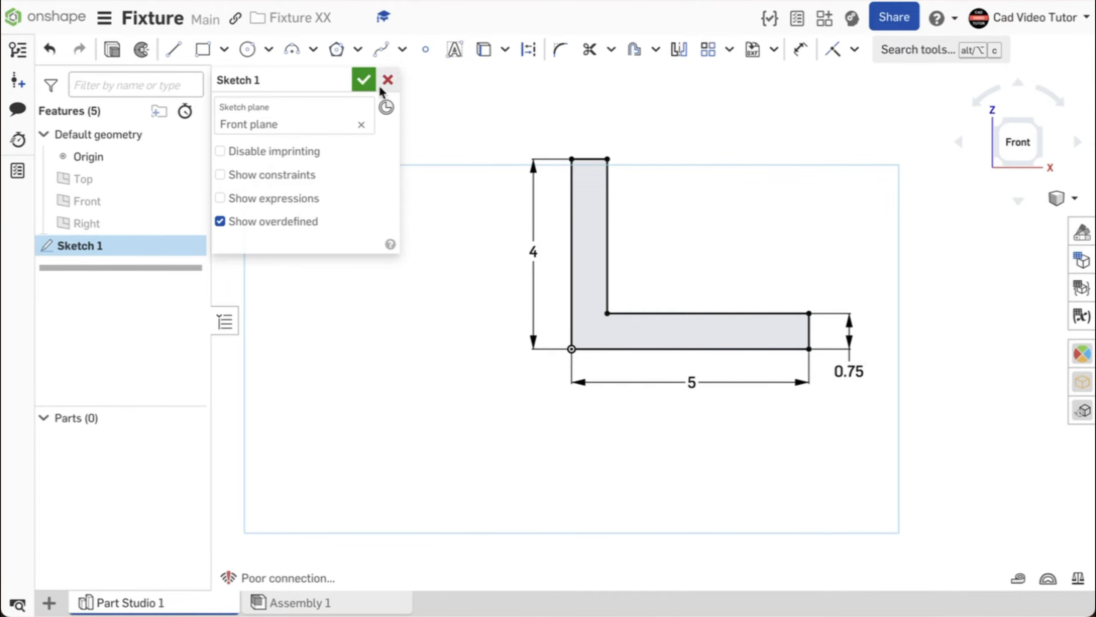
Accept Sketch 1 and switch the view to Isometric.
left_click(362, 81)
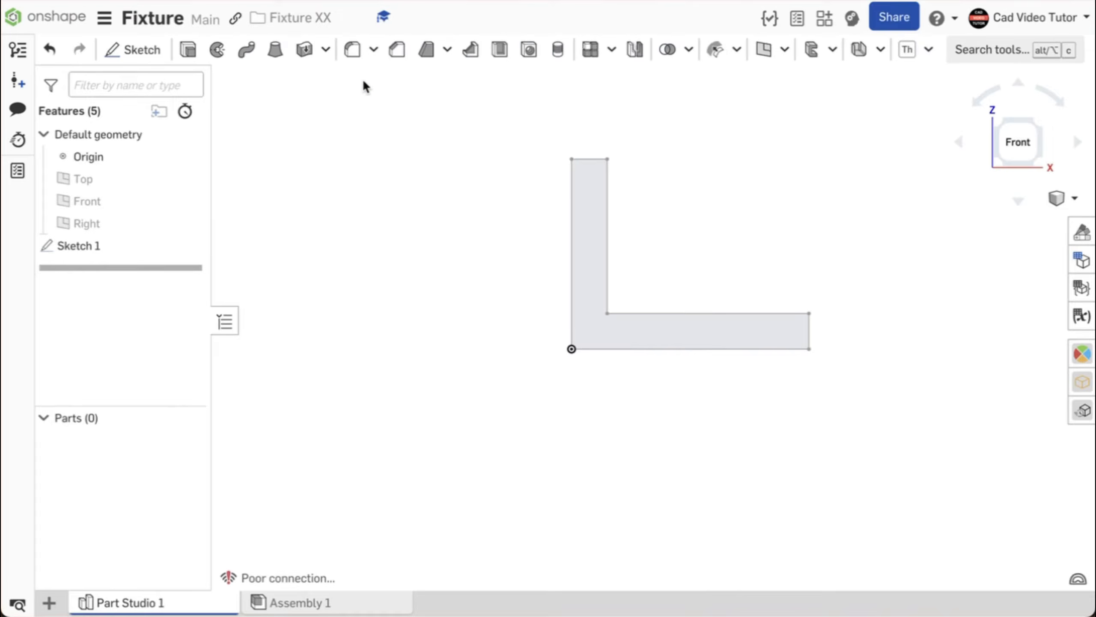
right_click(358, 128)
left_click(392, 198)
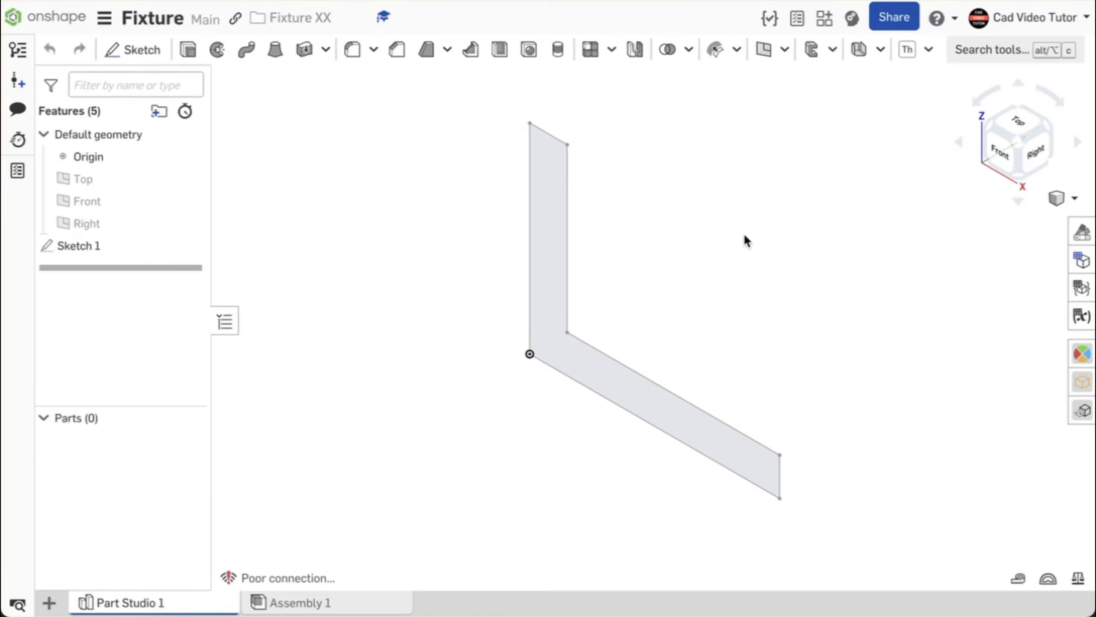
Extrude the L sketch region 5 in blind as a new solid part.
left_click(188, 50)
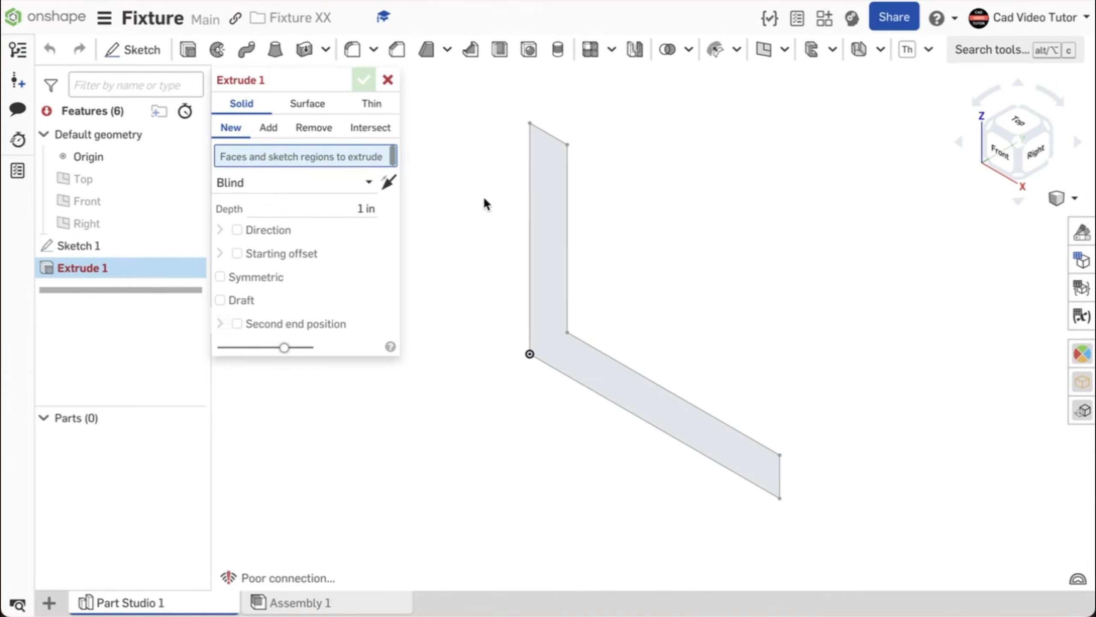
left_click(546, 207)
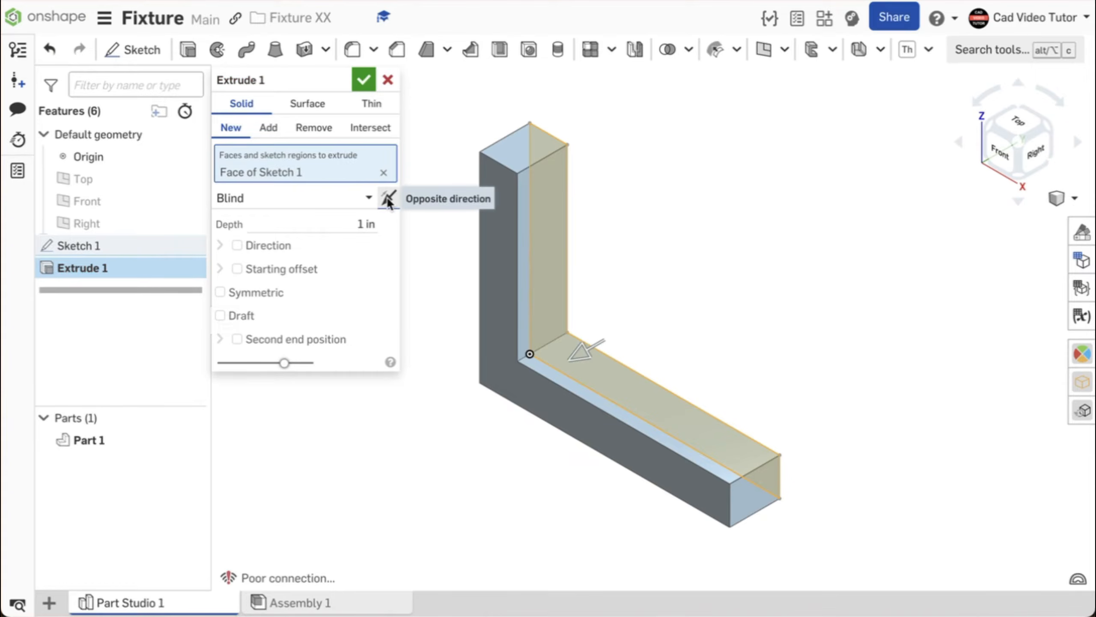
left_click(388, 199)
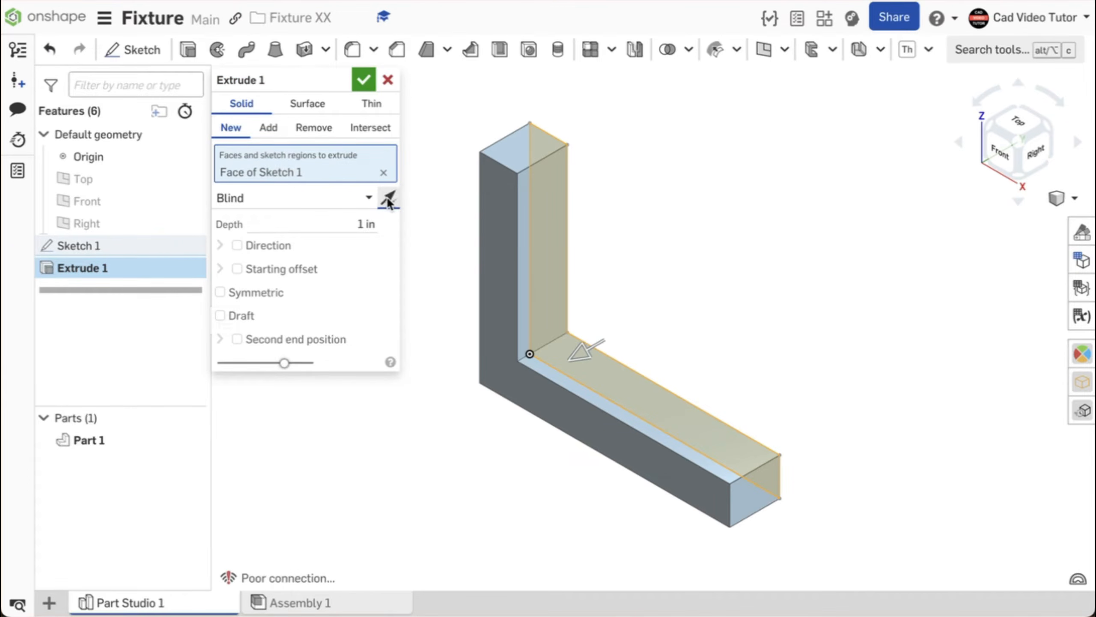
left_click(388, 200)
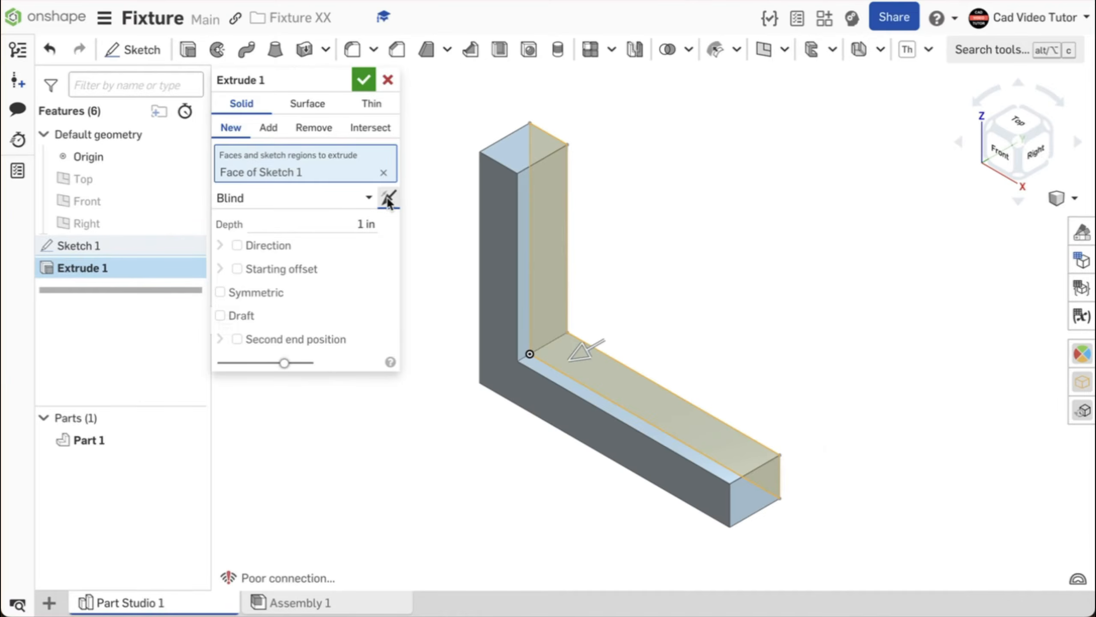
left_click(353, 223)
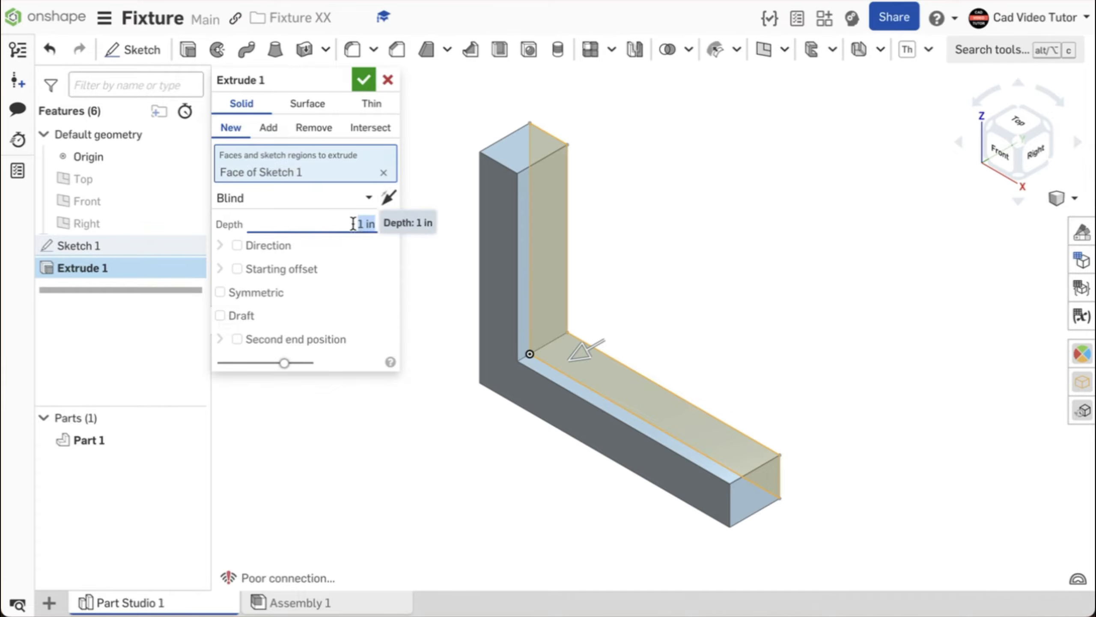
type("5")
key("Return")
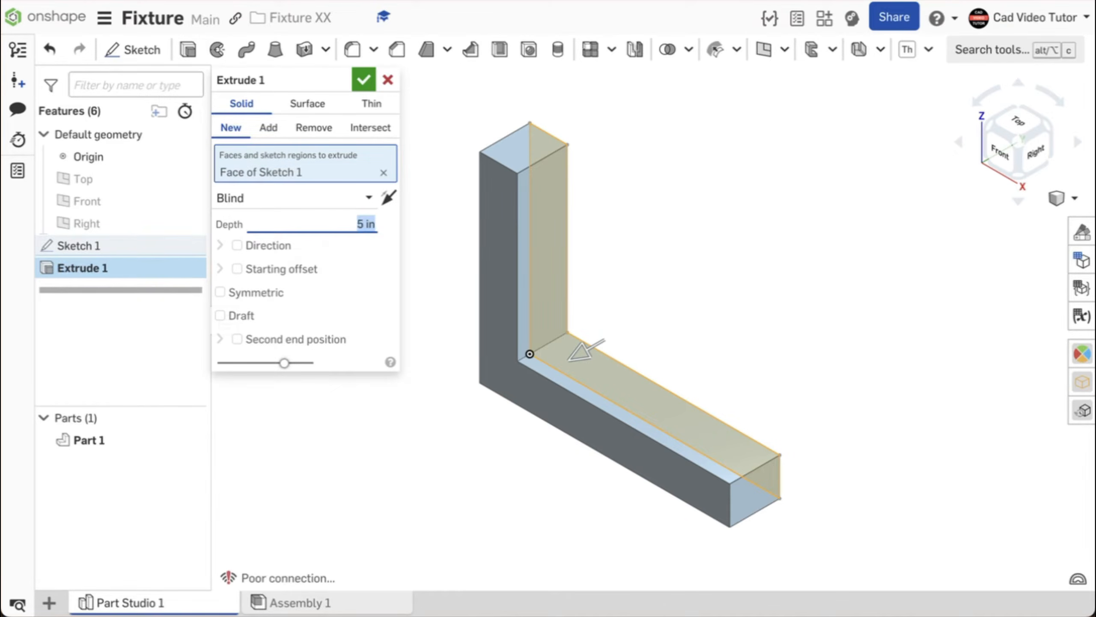
left_click(364, 81)
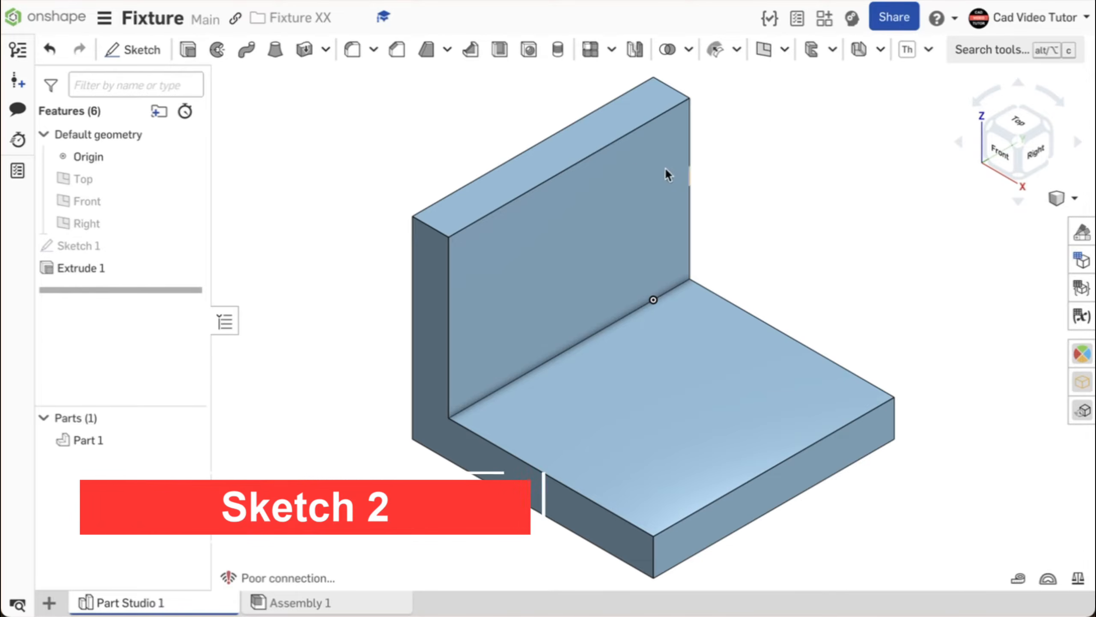
Start Sketch 2 on the bracket's L-shaped side face, viewed straight on and zoomed to fit.
left_click(155, 55)
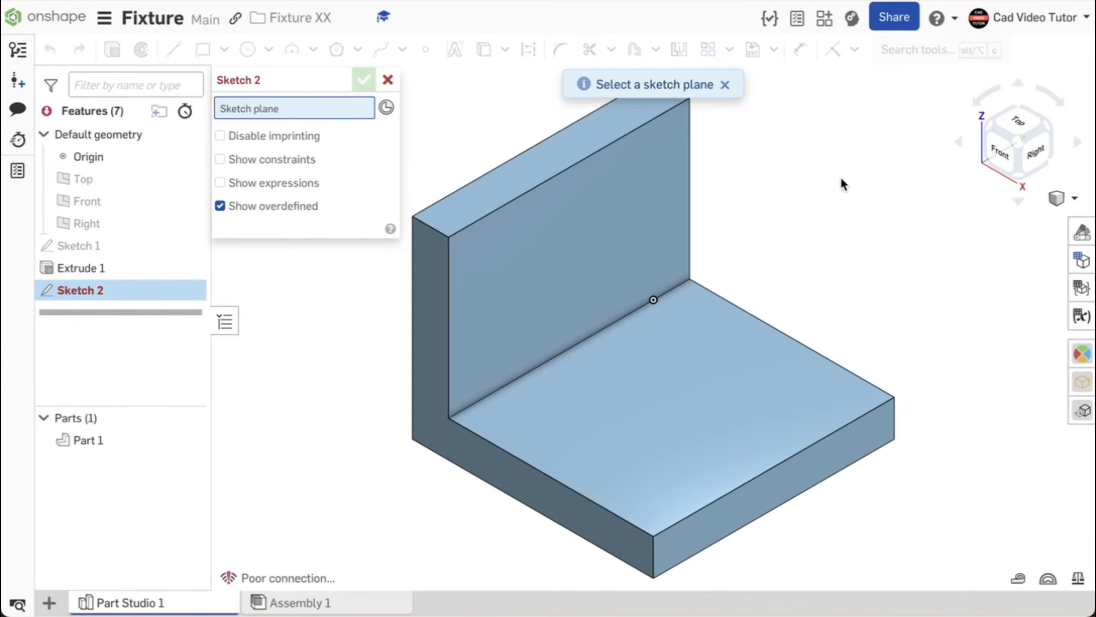
mouse_move(841, 182)
right_mouse_down()
mouse_move(732, 174)
mouse_move(726, 190)
right_mouse_up()
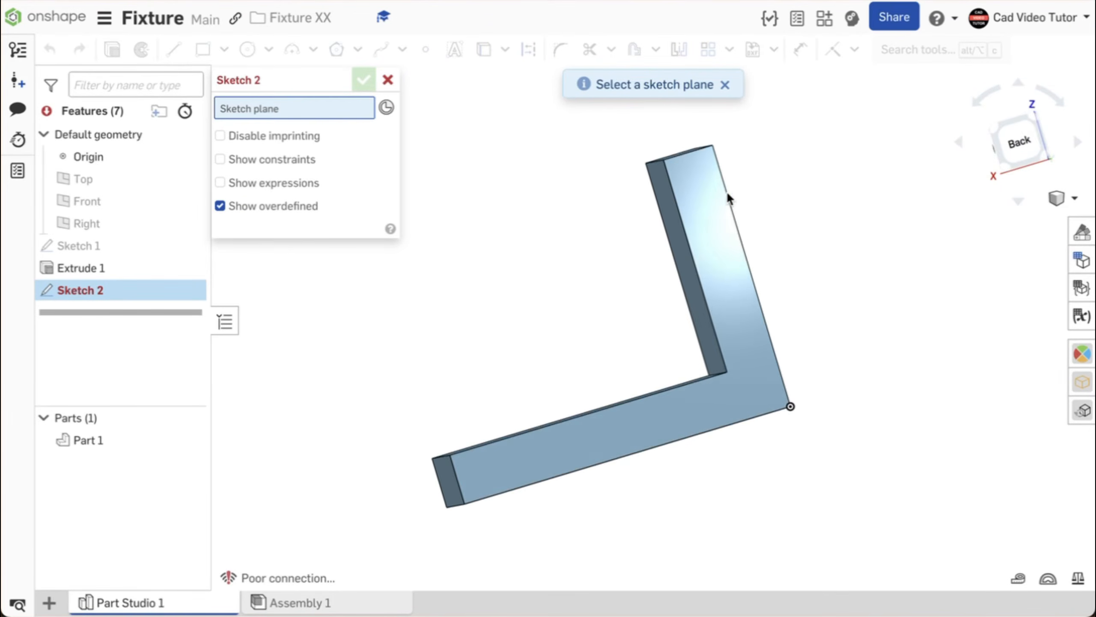
left_click(706, 222)
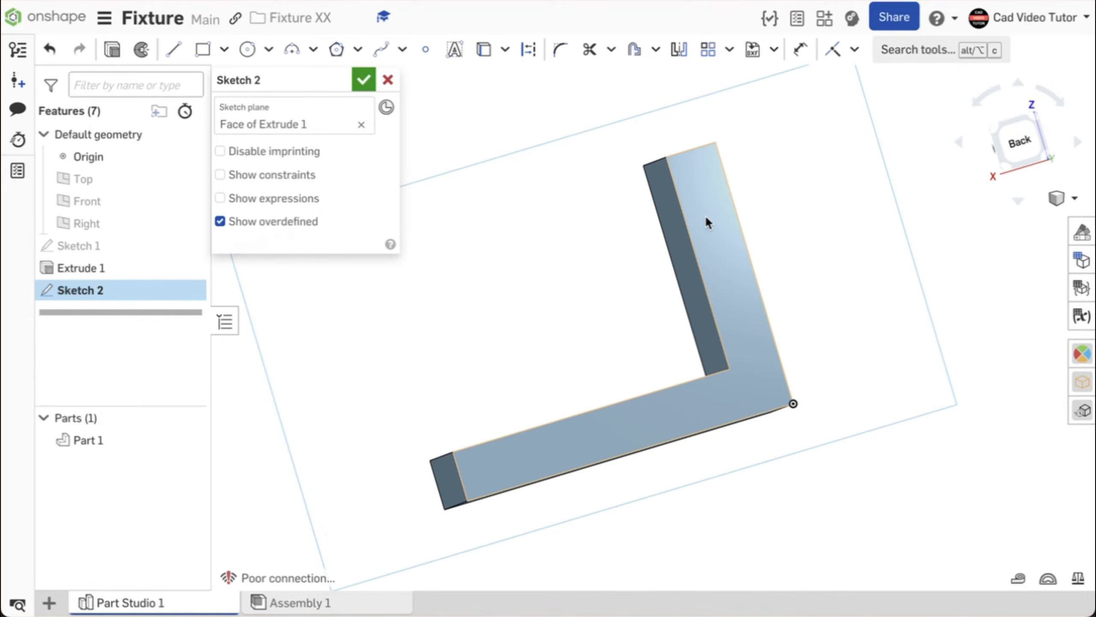
key("n")
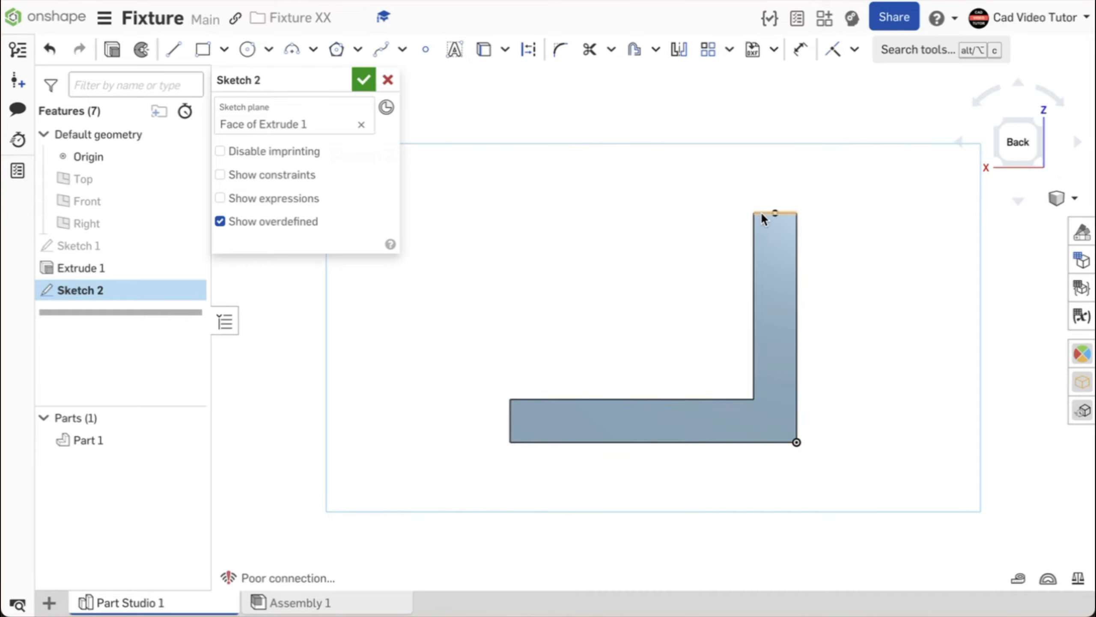
key("f")
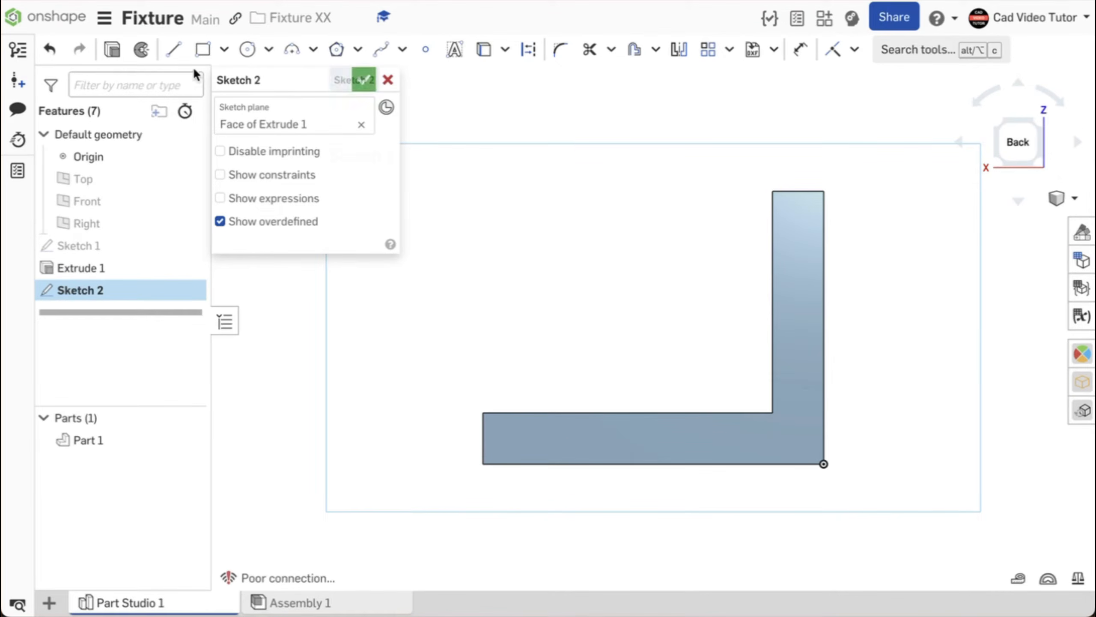
Draw a diagonal line between the legs' inner ends forming the gusset triangle, then accept.
left_click(173, 49)
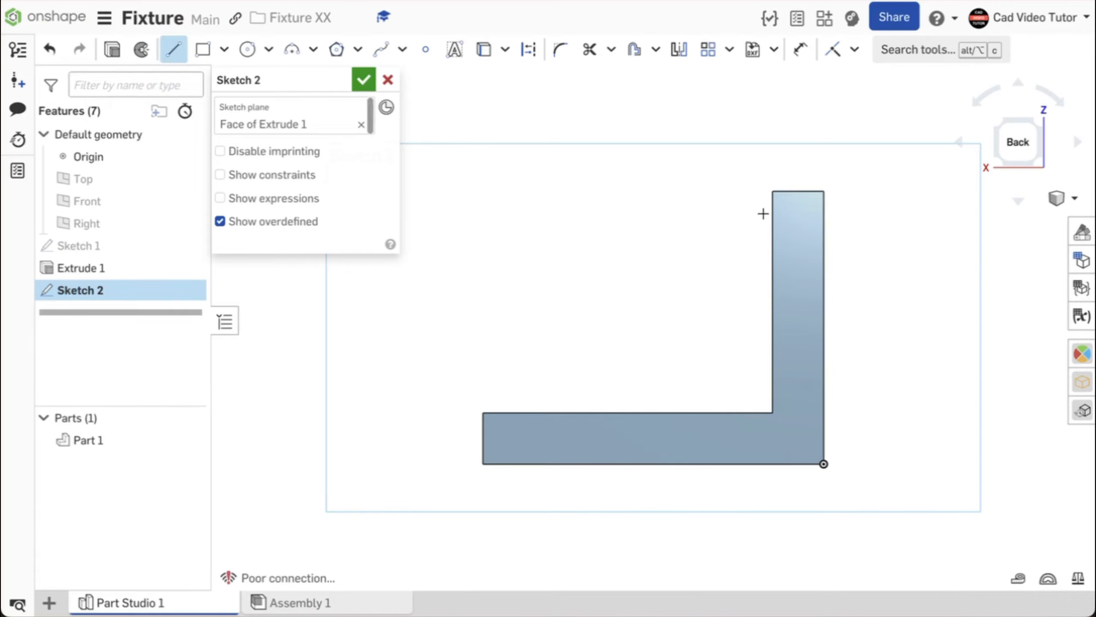
left_click(772, 191)
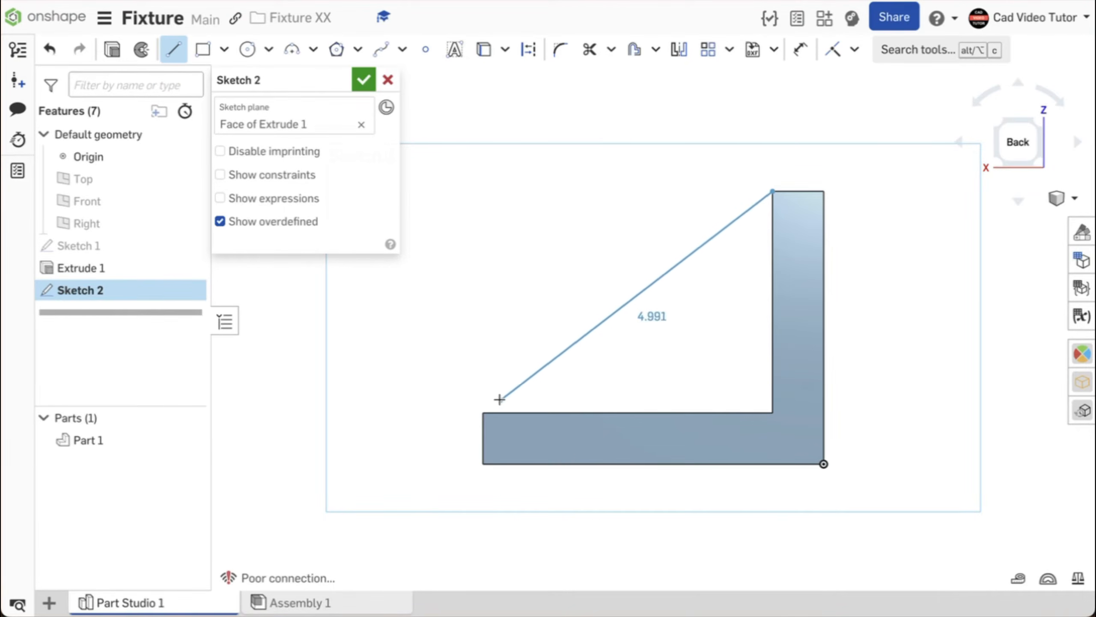
left_click(483, 410)
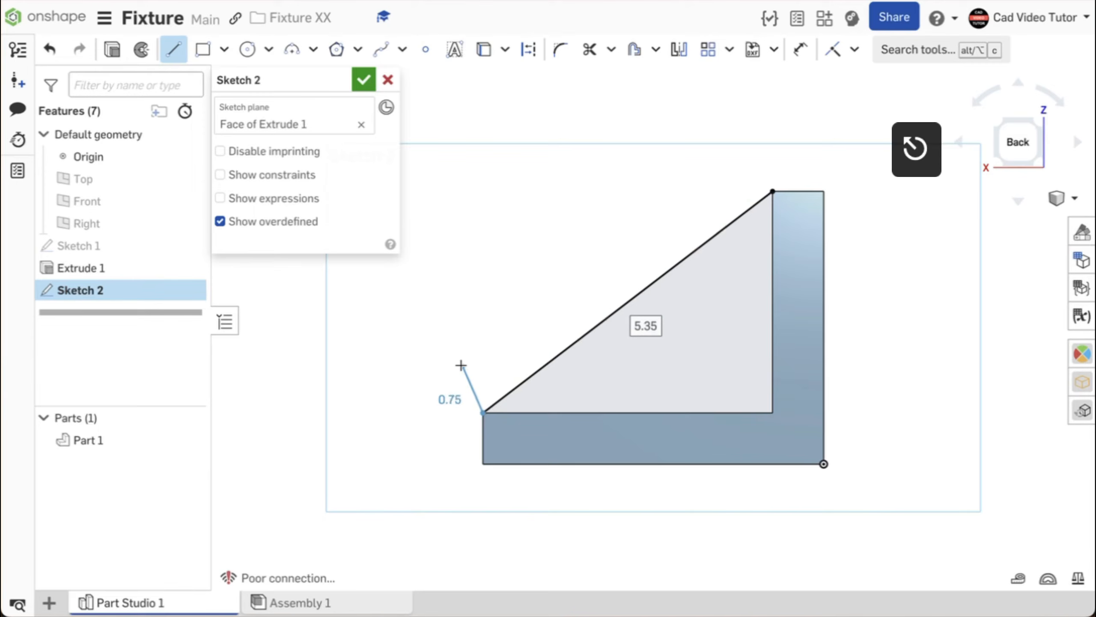
key("Escape")
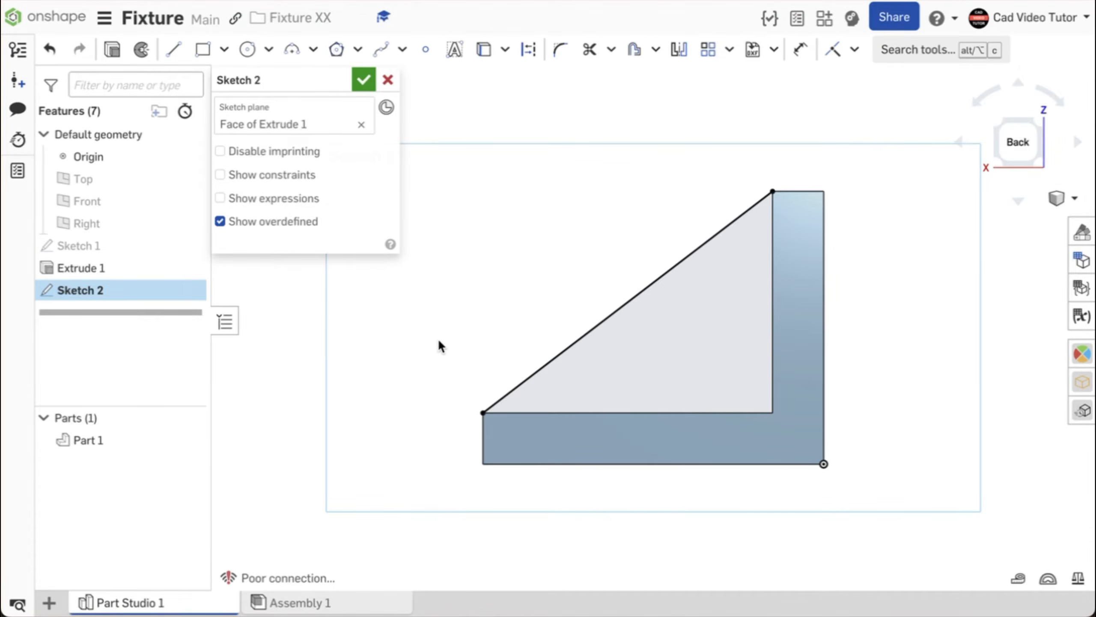
right_click_drag(438, 338, 576, 351)
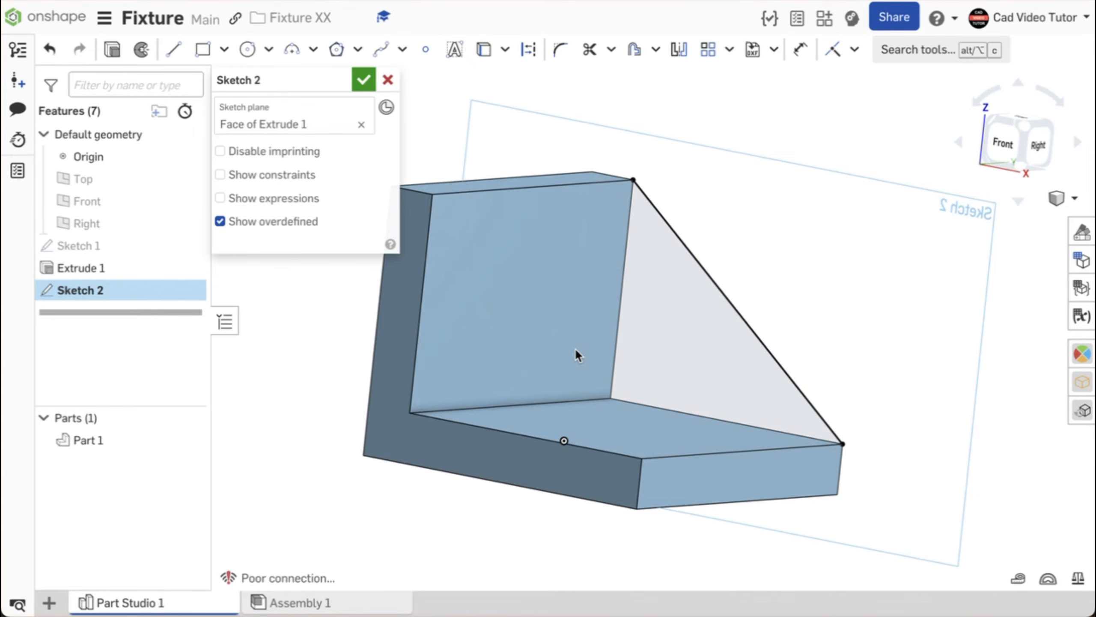
left_click(359, 81)
right_click(766, 197)
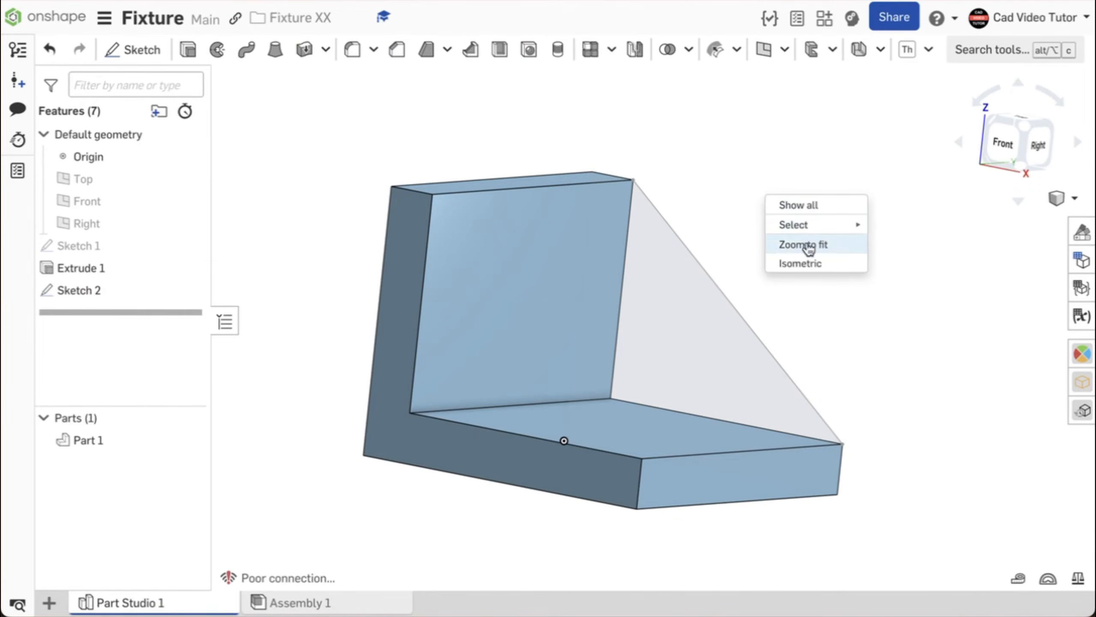
left_click(816, 261)
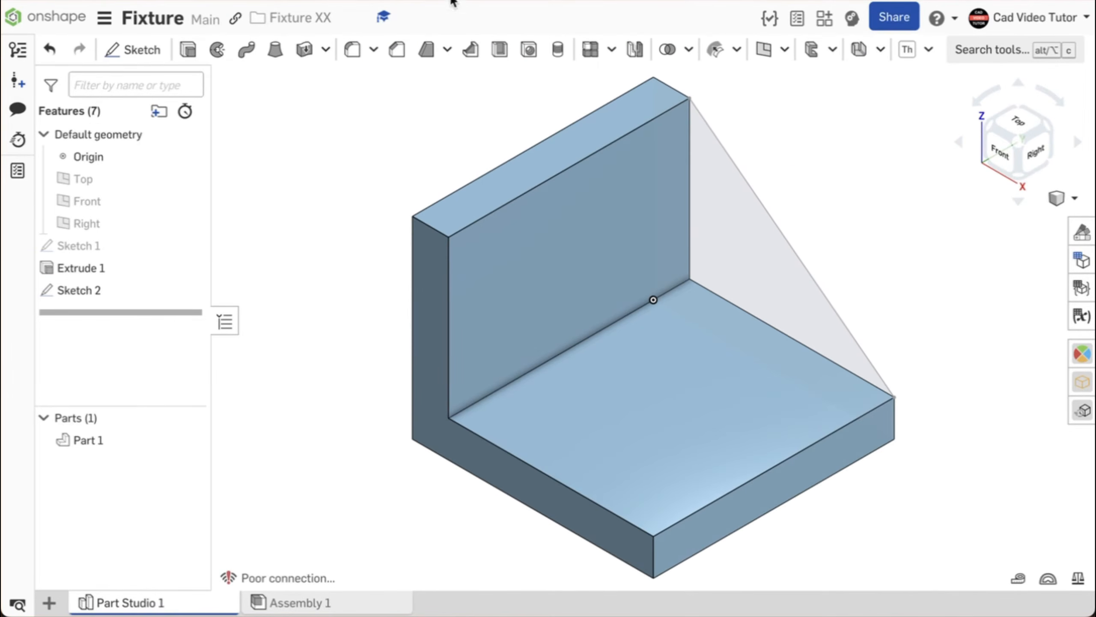
Extrude the triangular gusset region 0.75 in into the bracket, adding to the part.
left_click(188, 51)
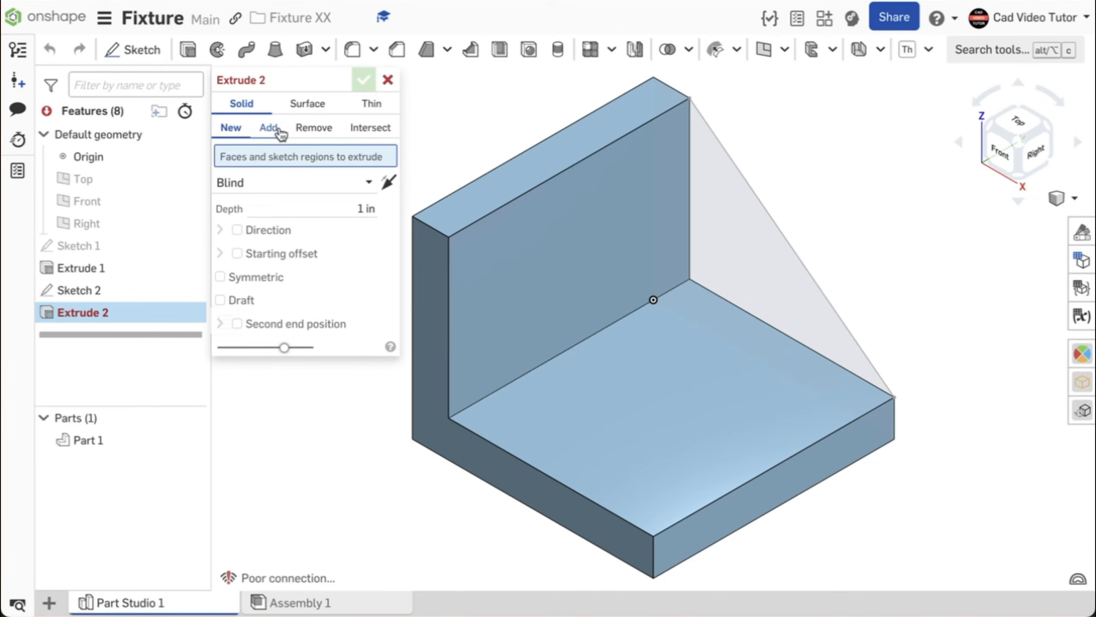
left_click(277, 129)
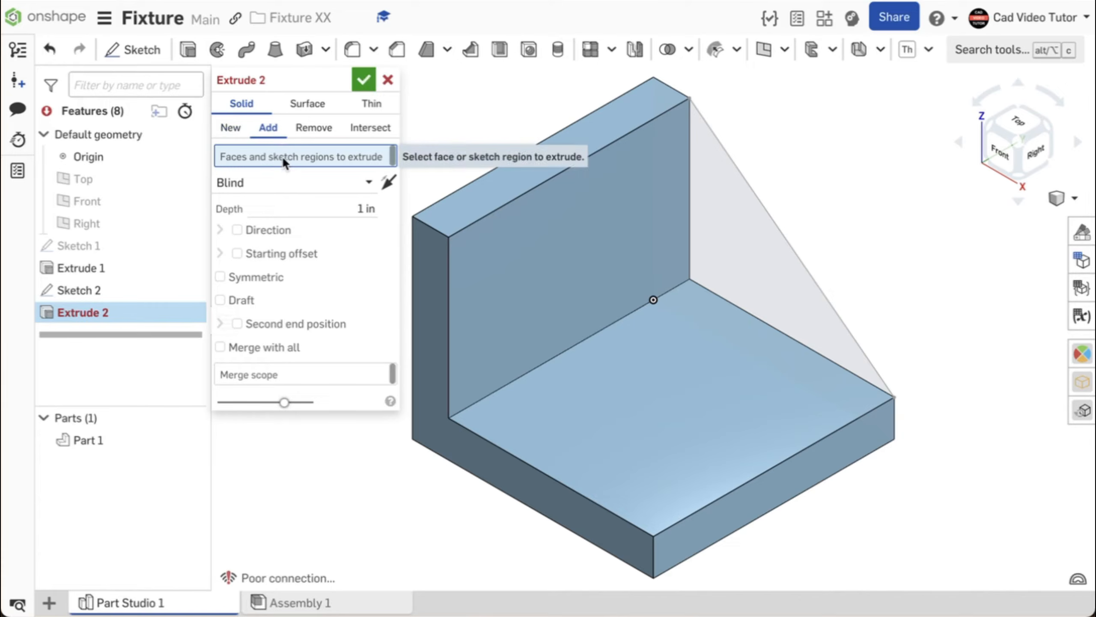
left_click(719, 216)
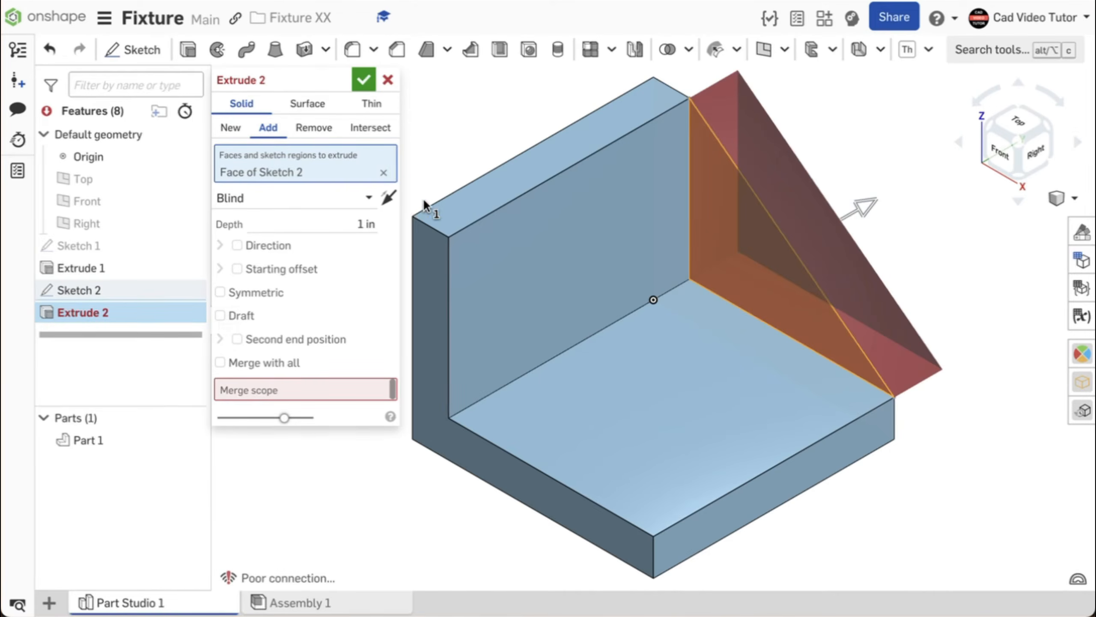
left_click(387, 198)
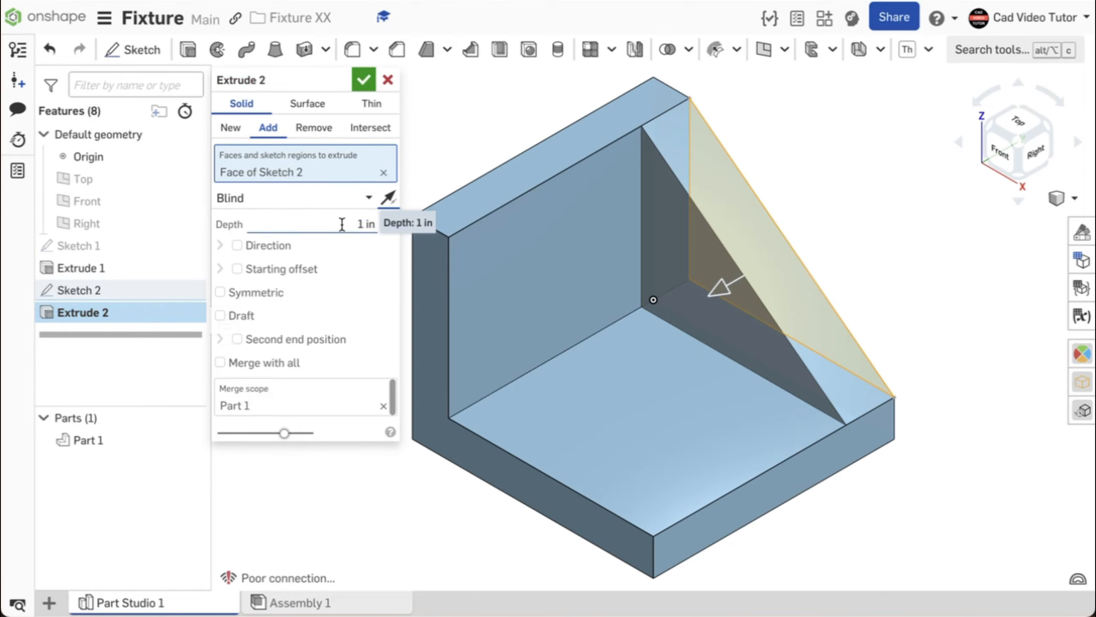
left_click(342, 224)
type(".75")
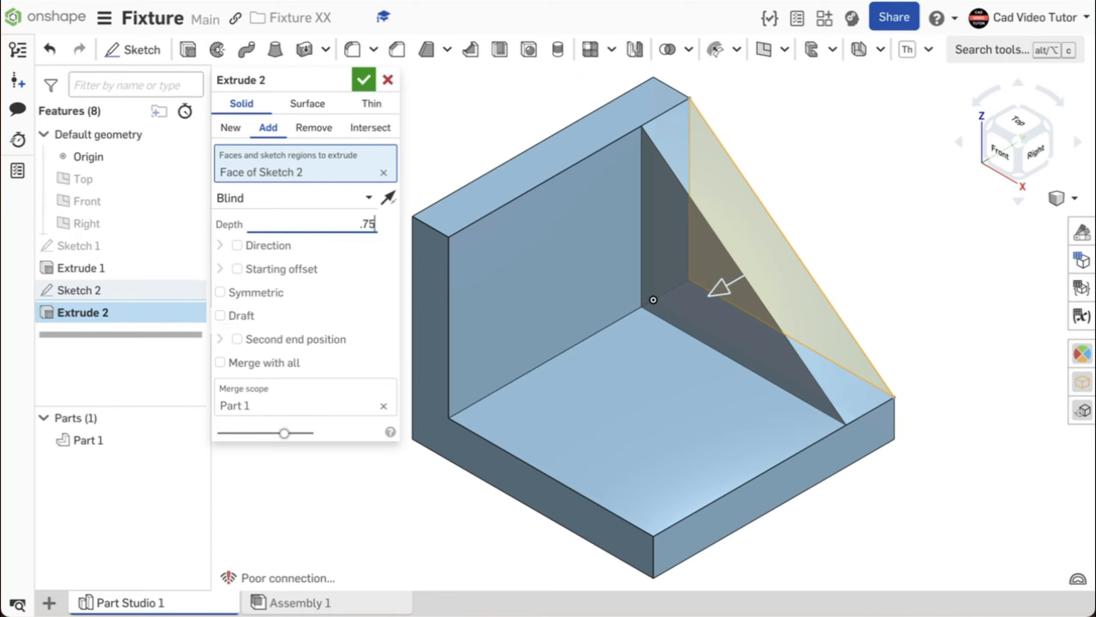
key("Return")
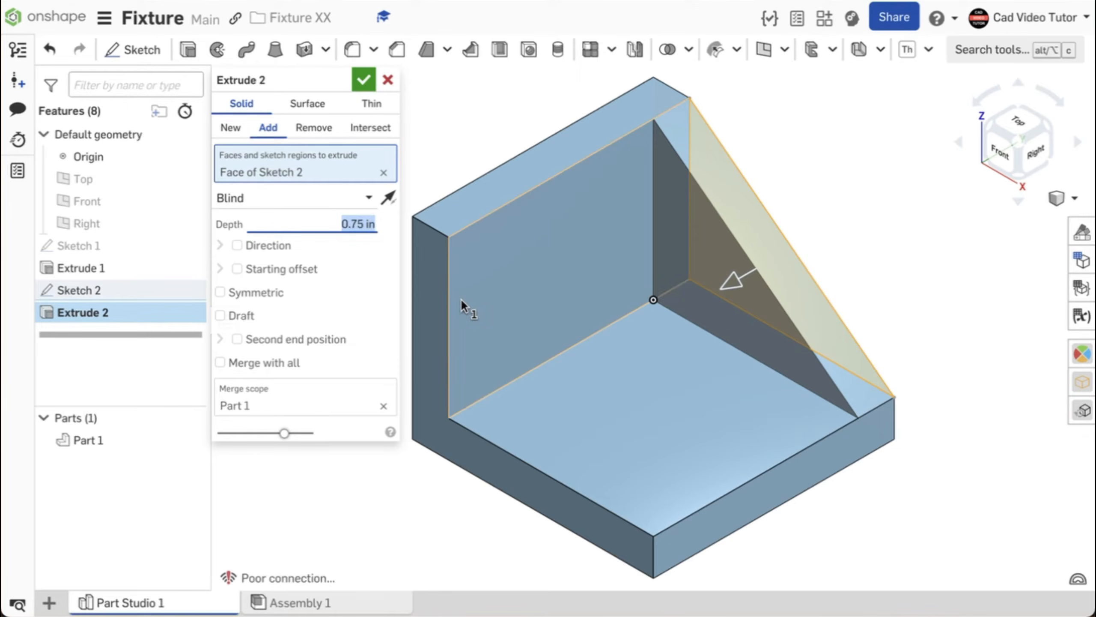
left_click(365, 80)
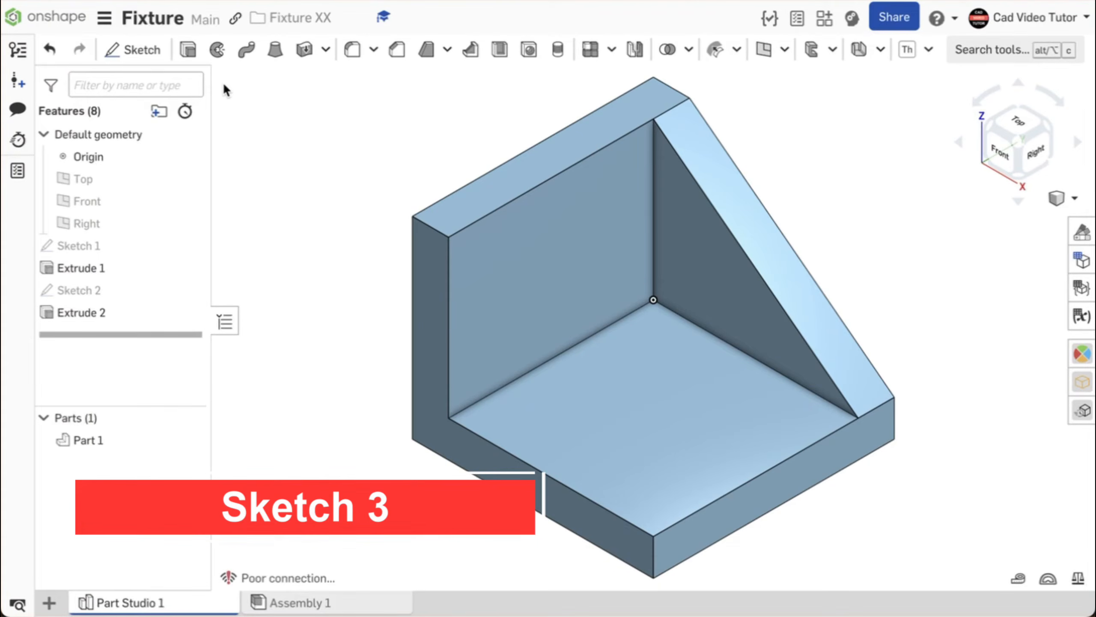
Sketch a 1 in diameter center-point circle on the base plate's top face.
left_click(142, 51)
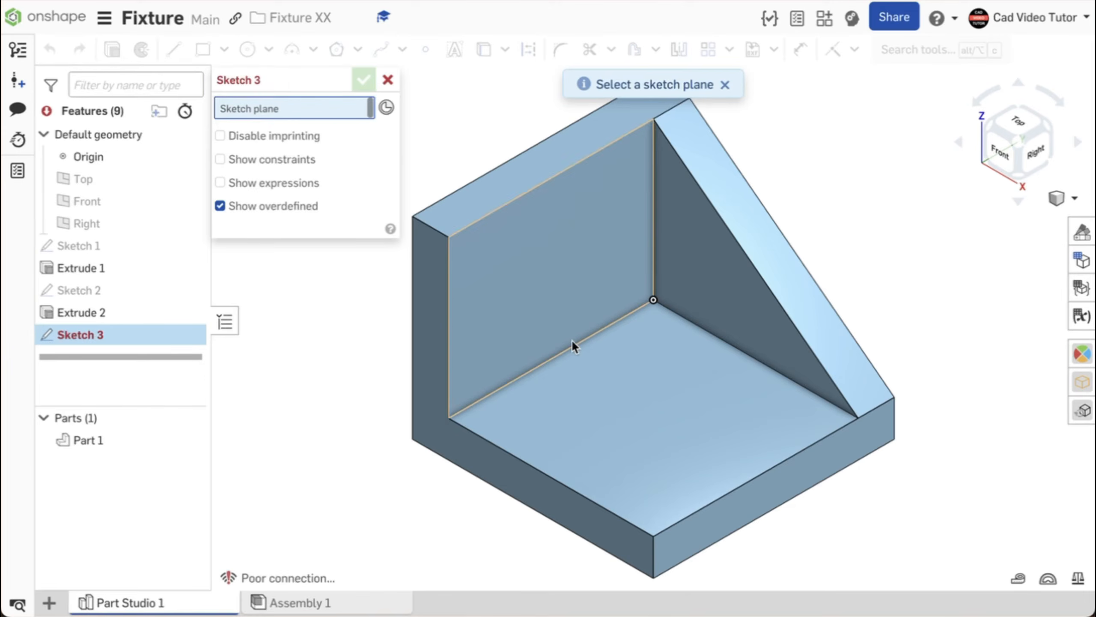
left_click(613, 372)
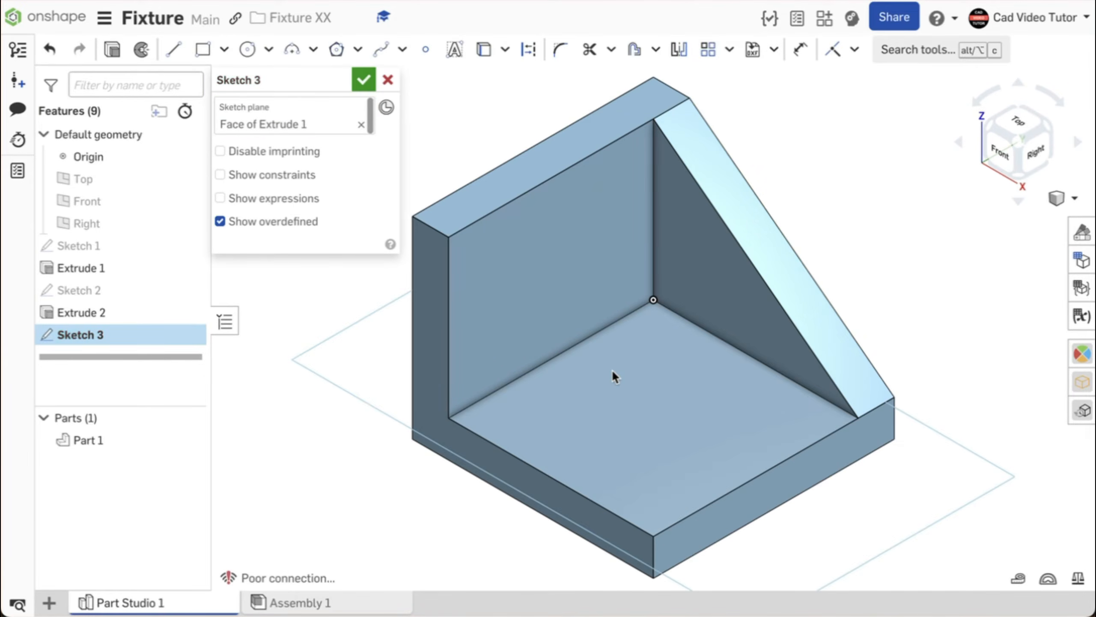
key("n")
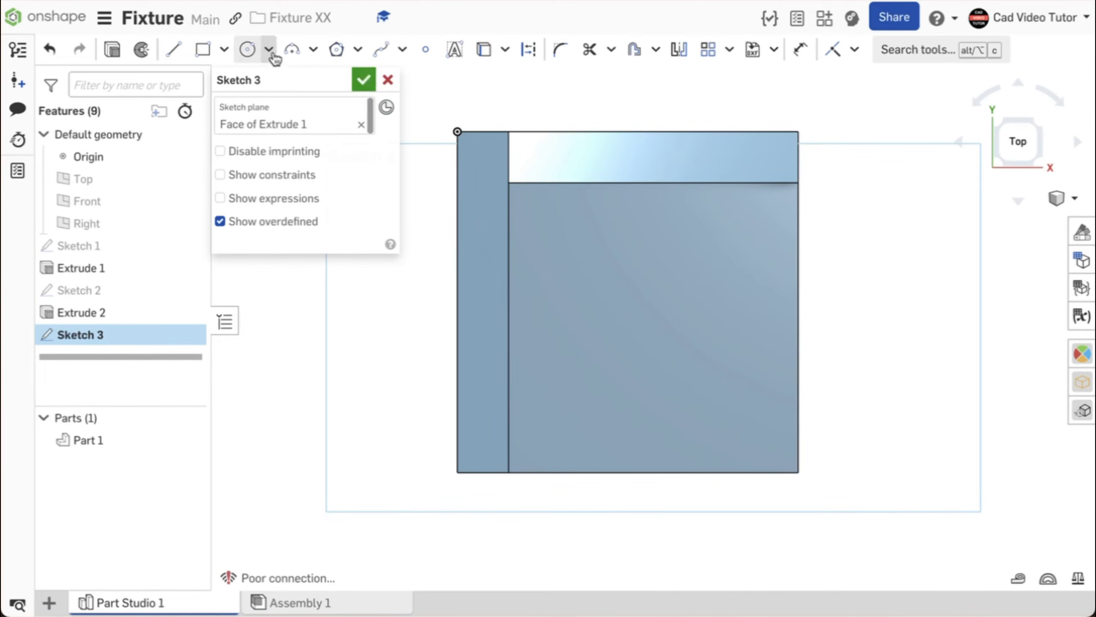
left_click(269, 49)
left_click(265, 79)
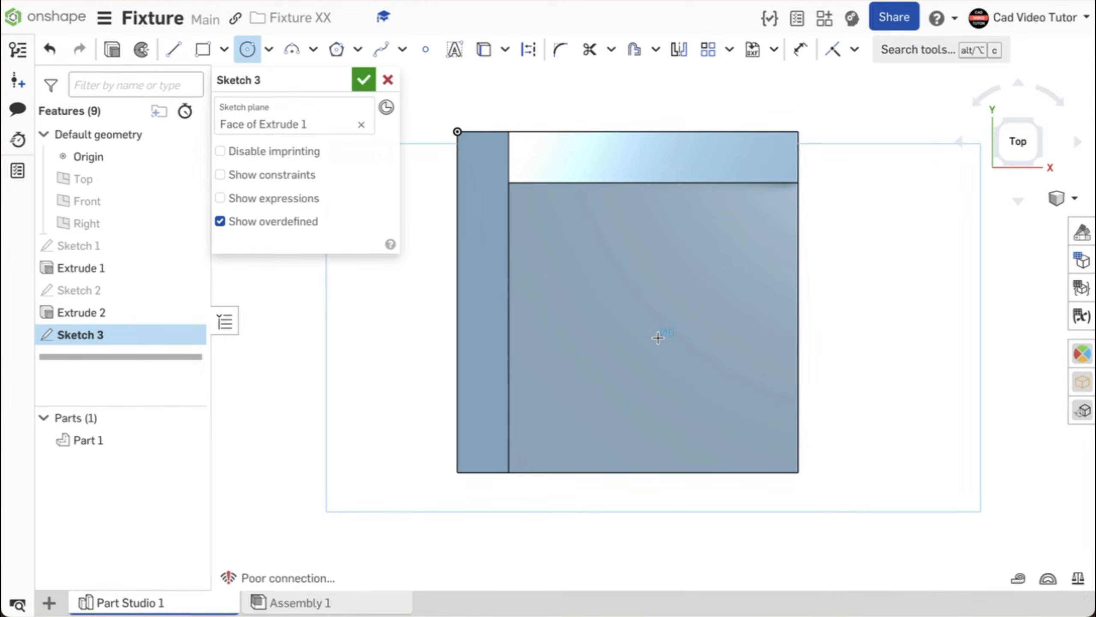
left_click(658, 338)
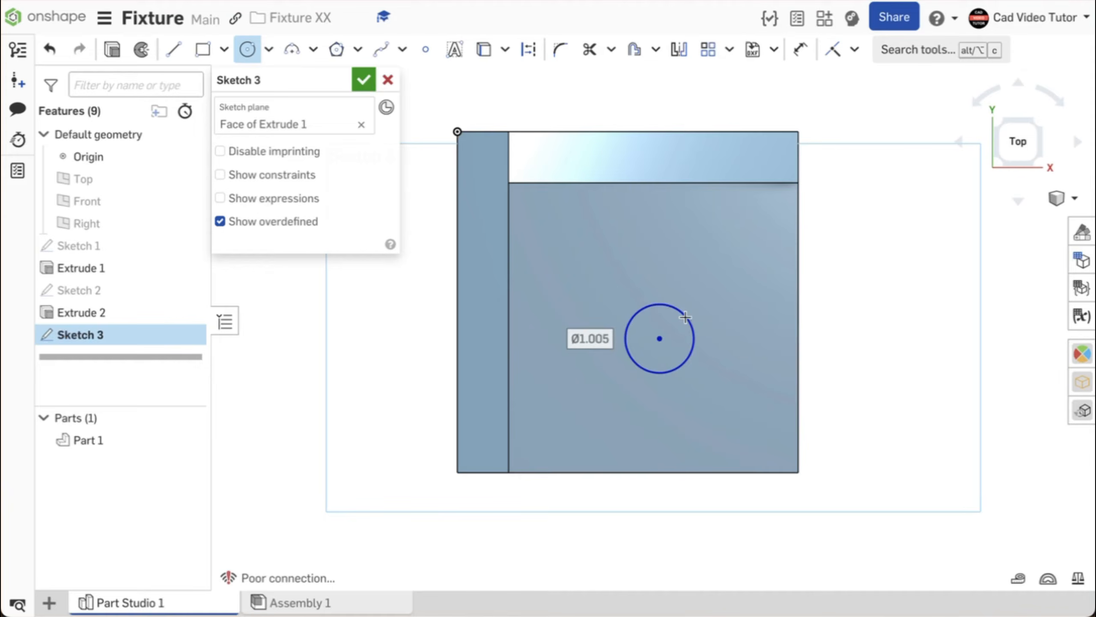
type("1")
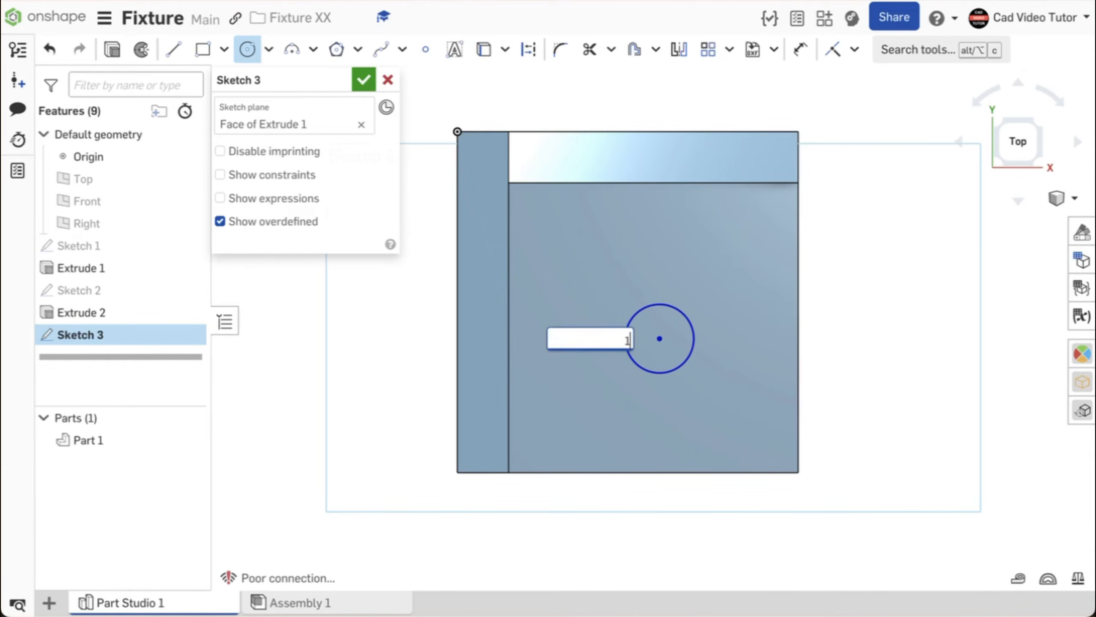
key("Return")
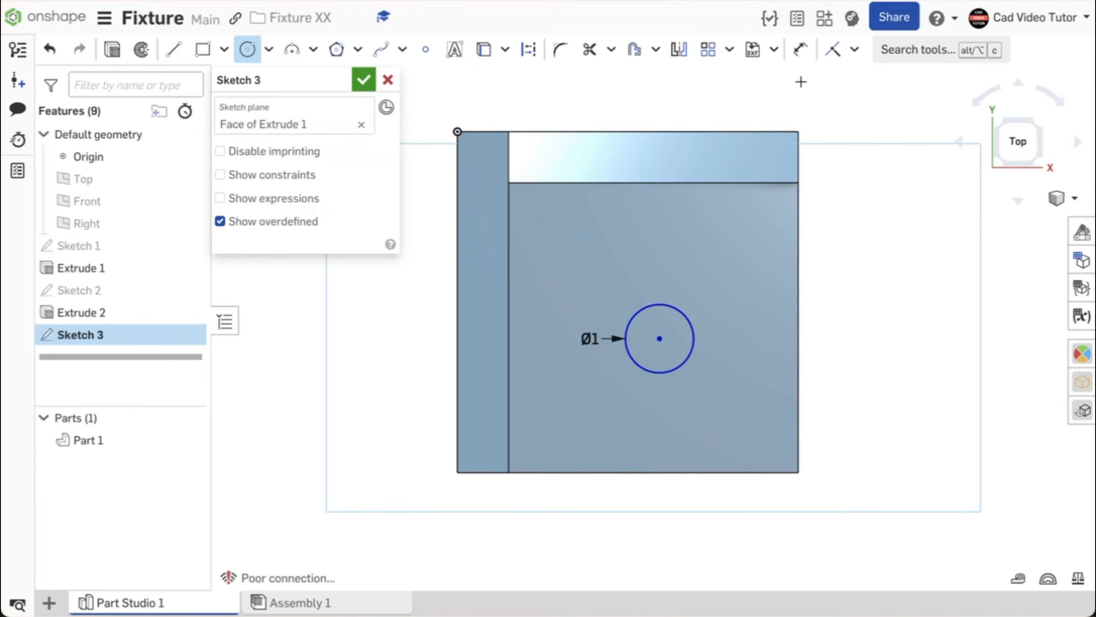
Dimension the circle centre 2 in from the right edge and 2 in from the front edge.
left_click(802, 63)
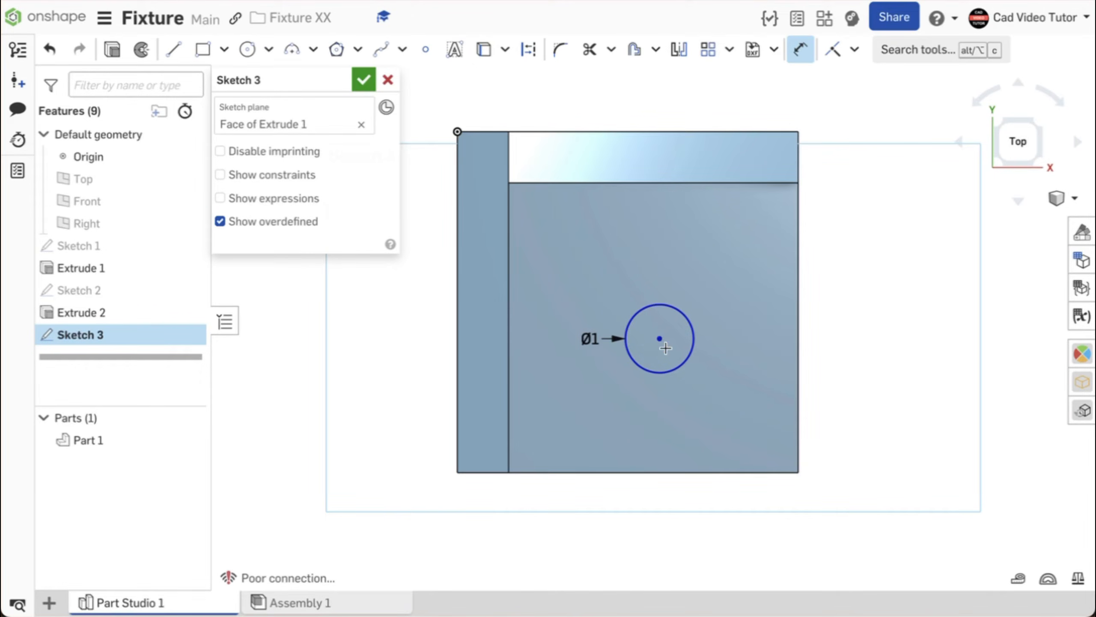
left_click(798, 345)
left_click(732, 505)
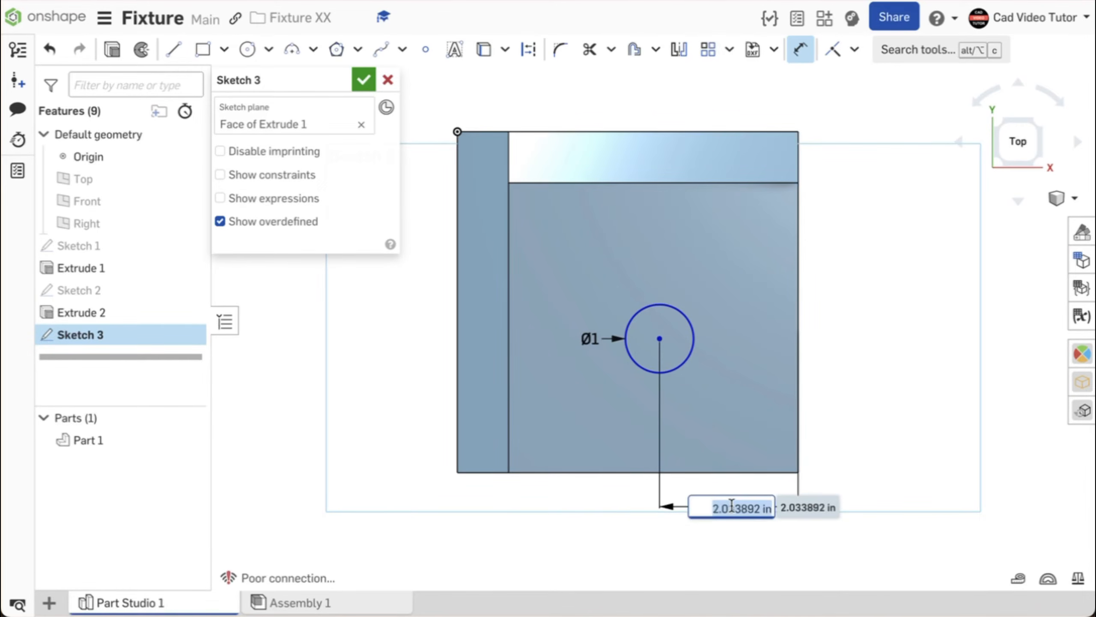
type("2")
key("Return")
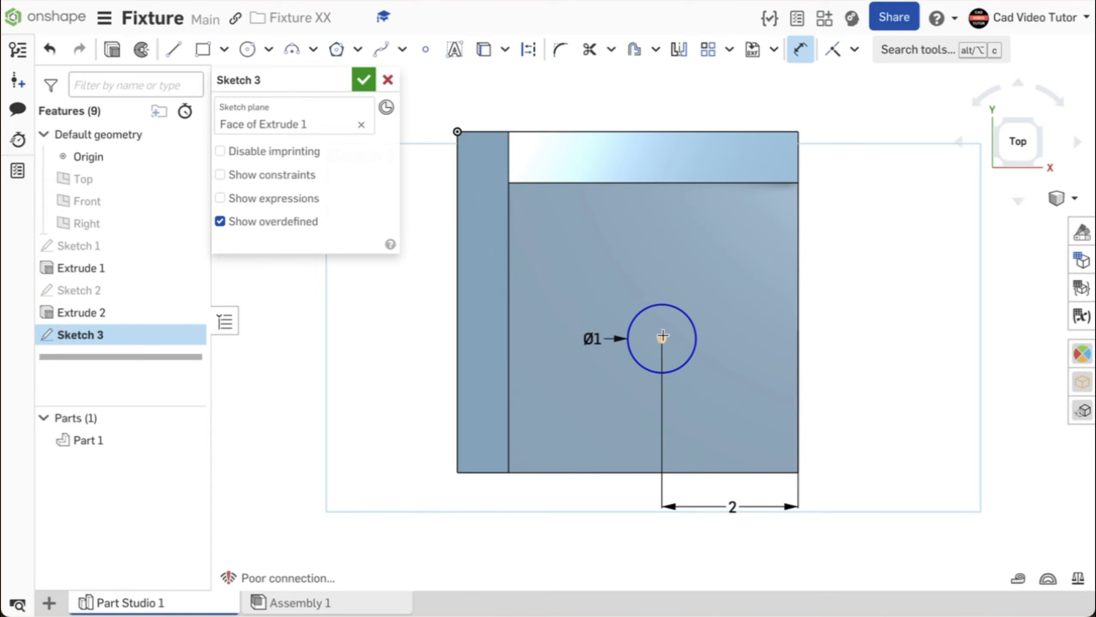
left_click(741, 472)
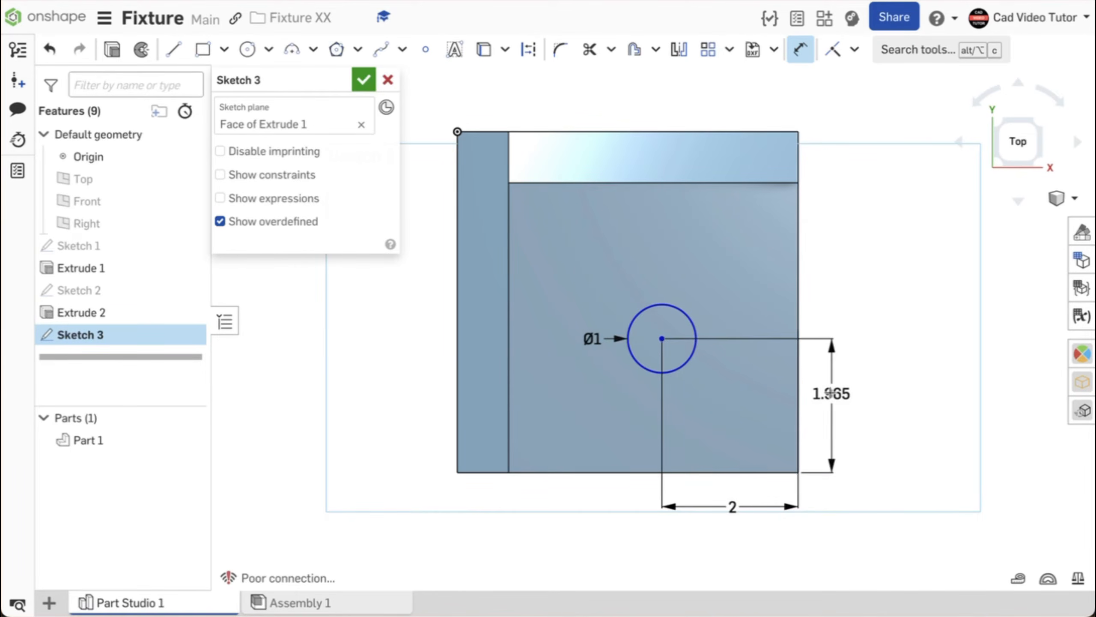
left_click(830, 398)
type("2")
key("Return")
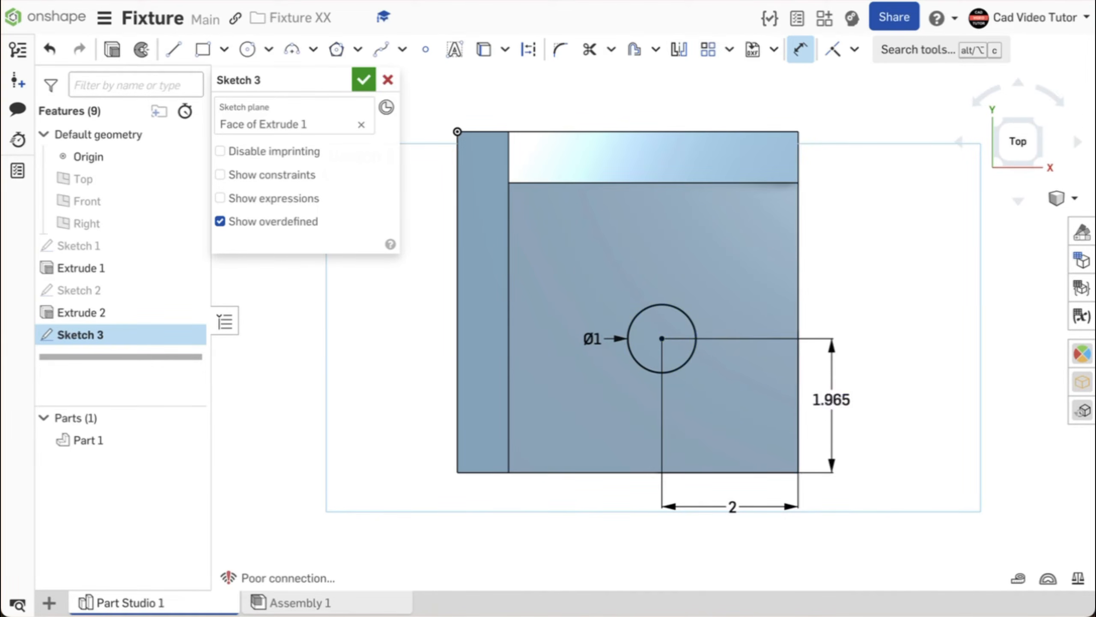
left_click(364, 83)
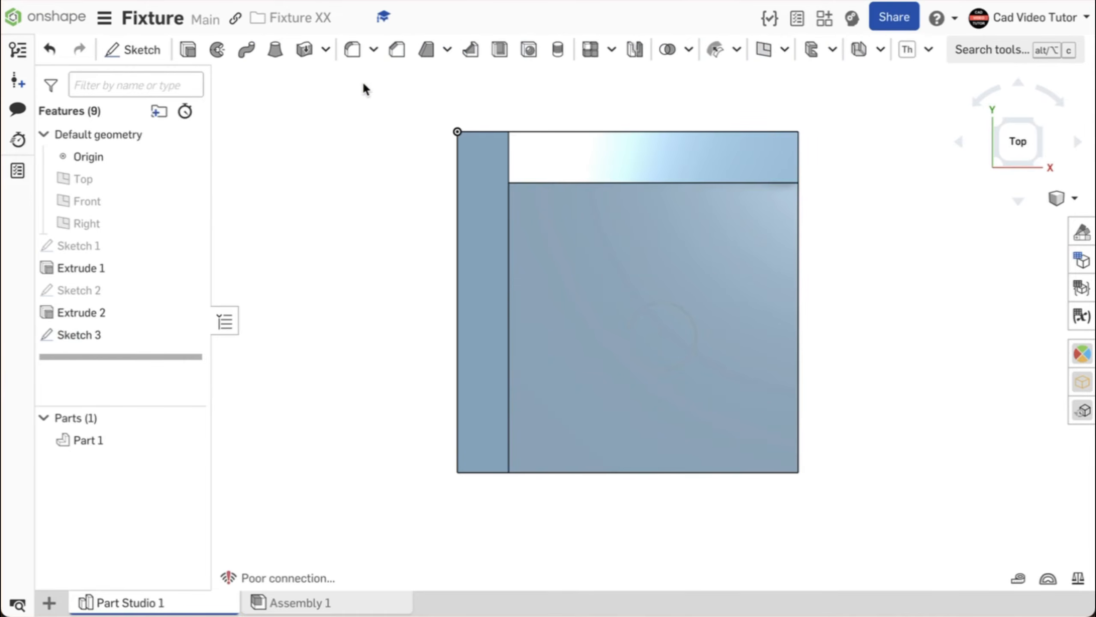
right_click(332, 119)
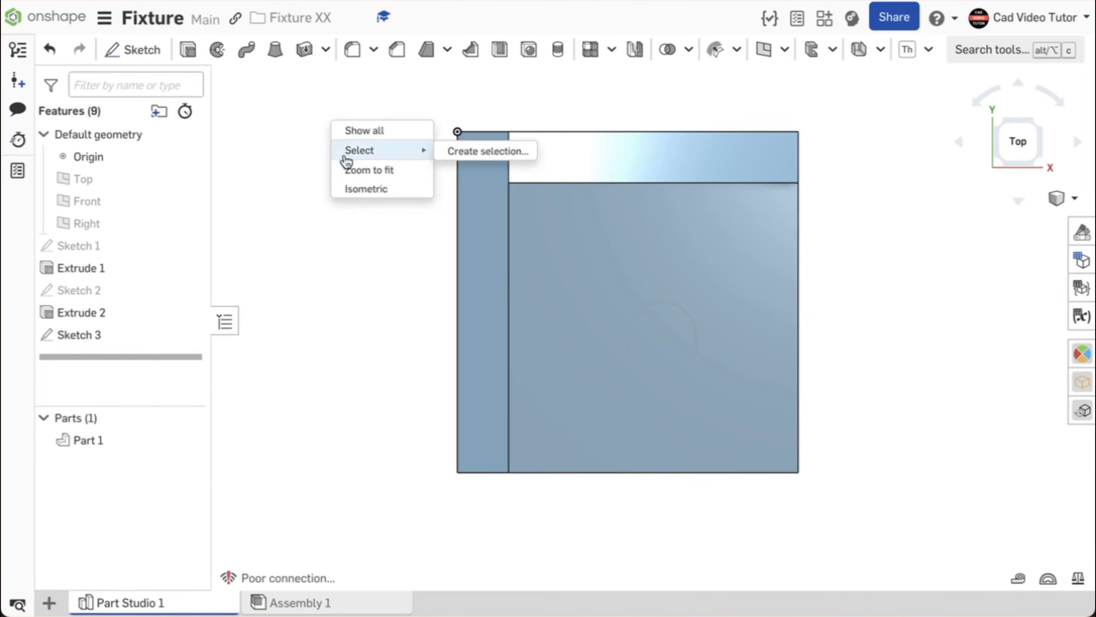
left_click(359, 190)
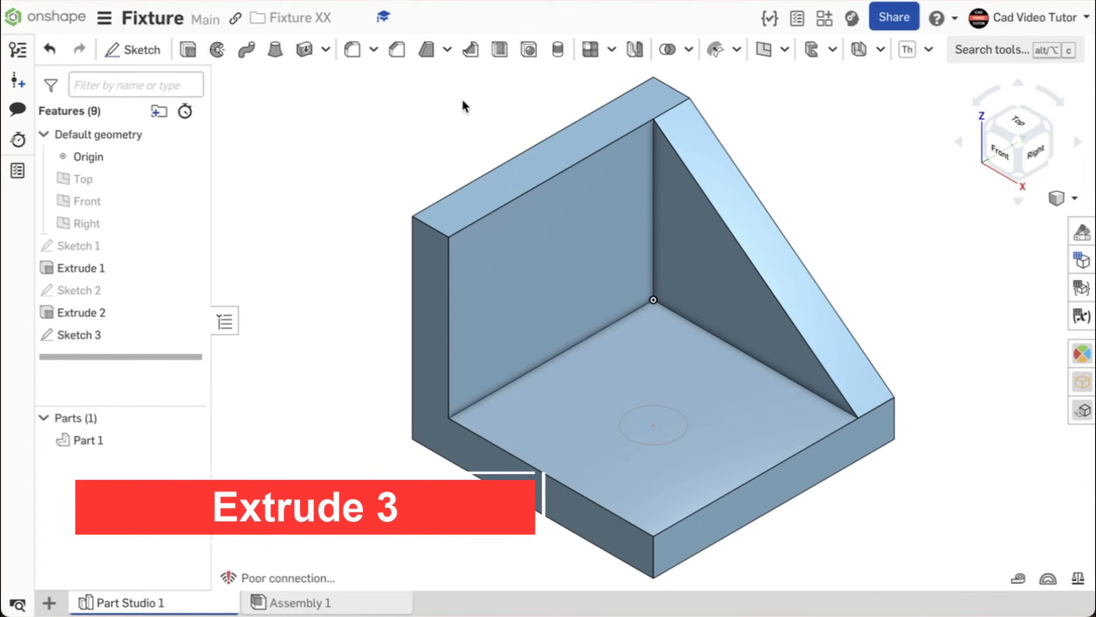
Cut the 1 in circle Through all of the base plate with a Remove extrude.
left_click(198, 58)
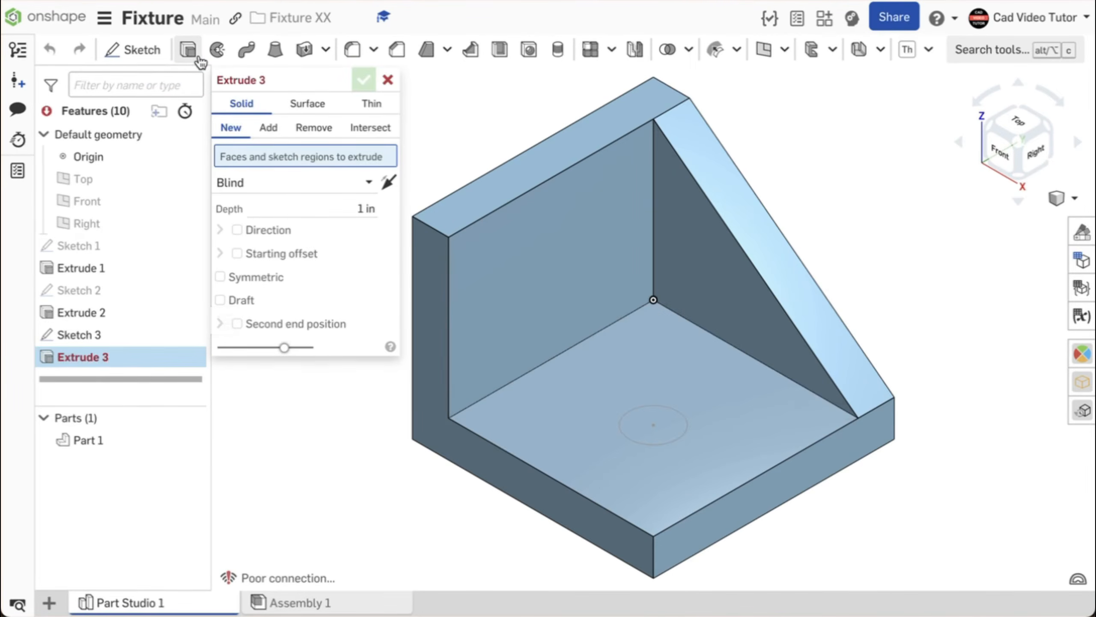
left_click(311, 129)
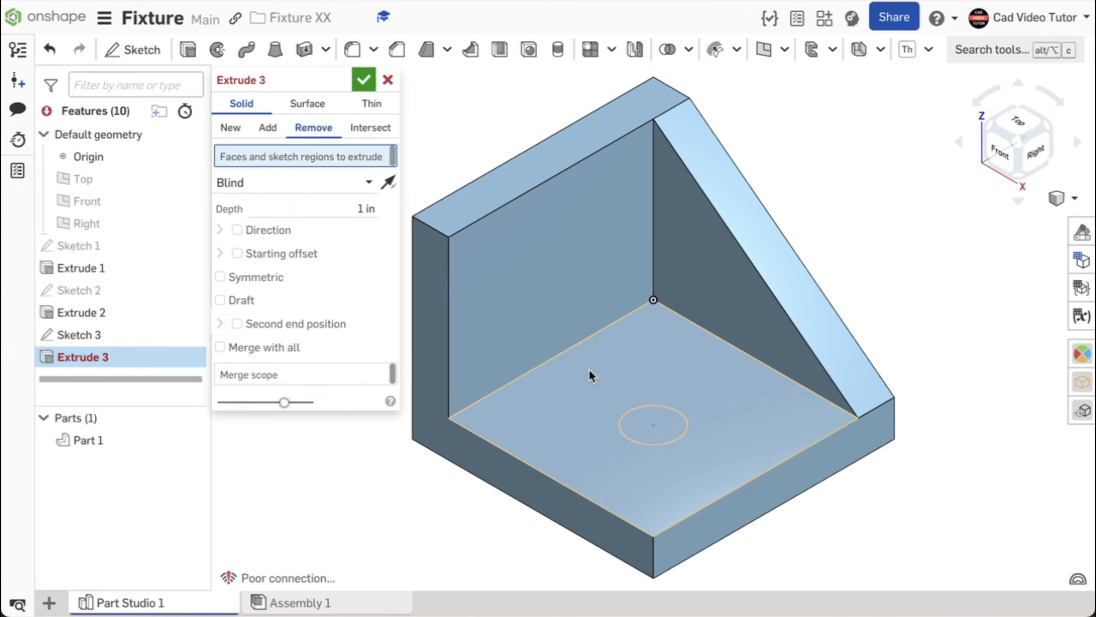
left_click(660, 416)
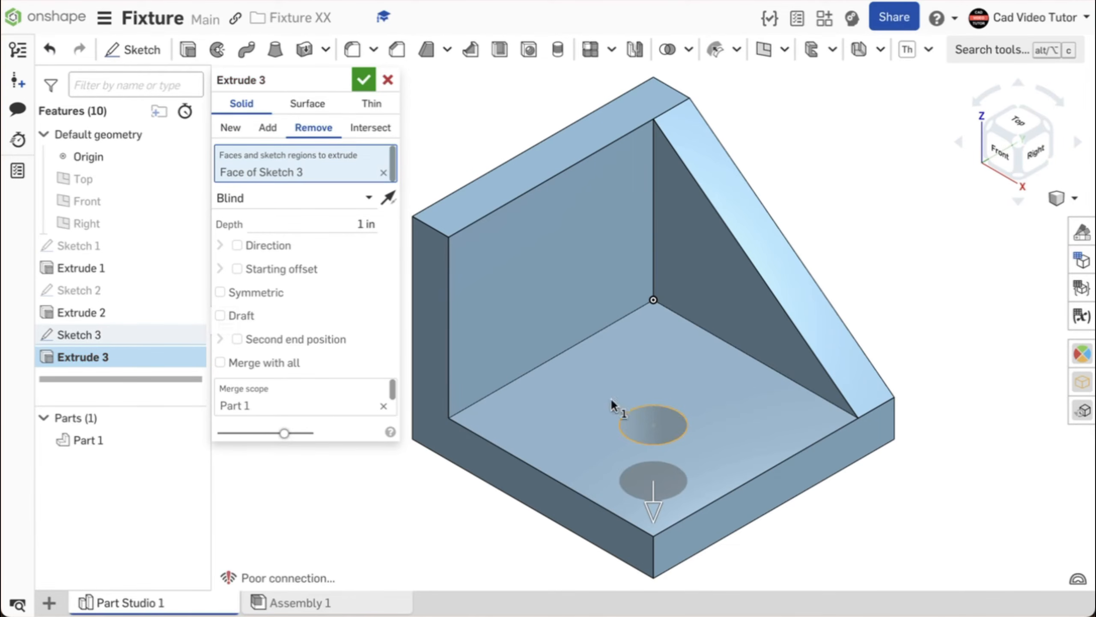
left_click(368, 198)
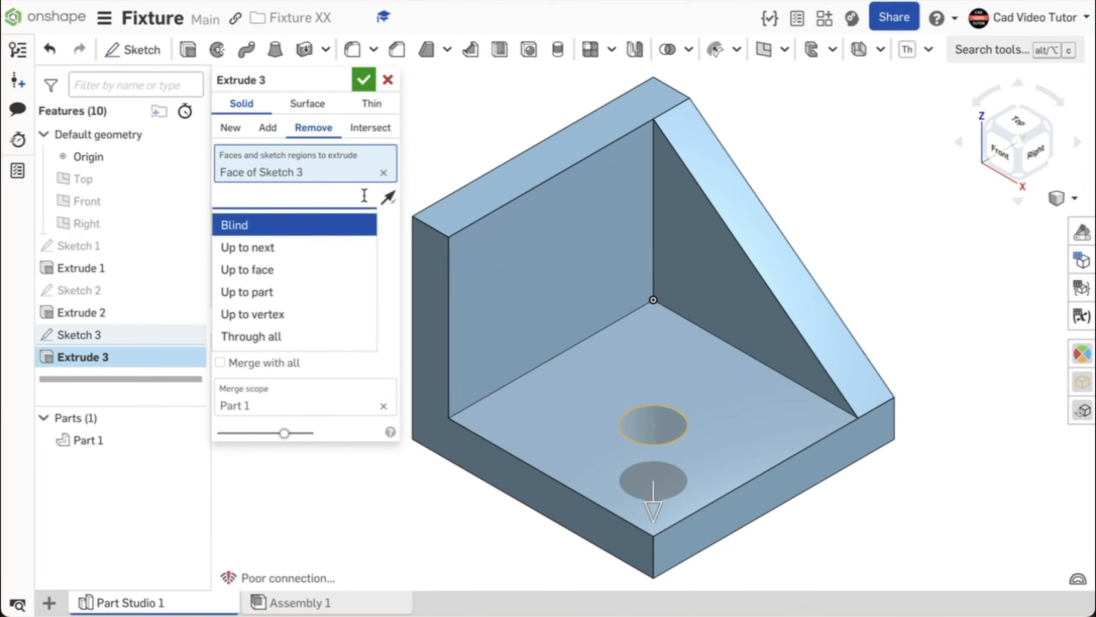
left_click(297, 336)
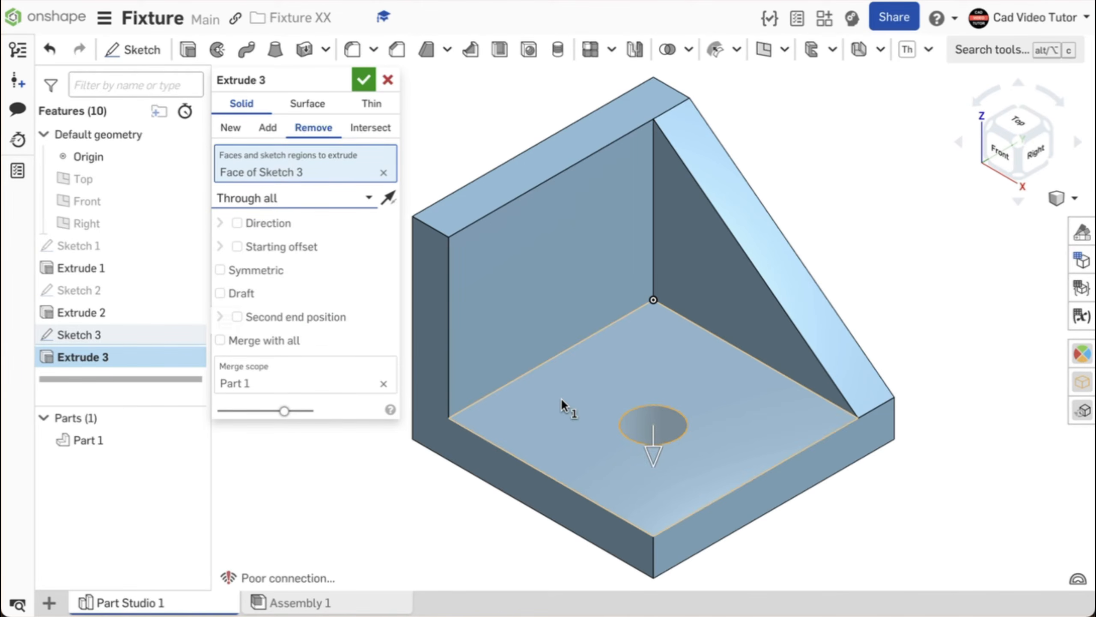
right_click_drag(561, 398, 533, 399)
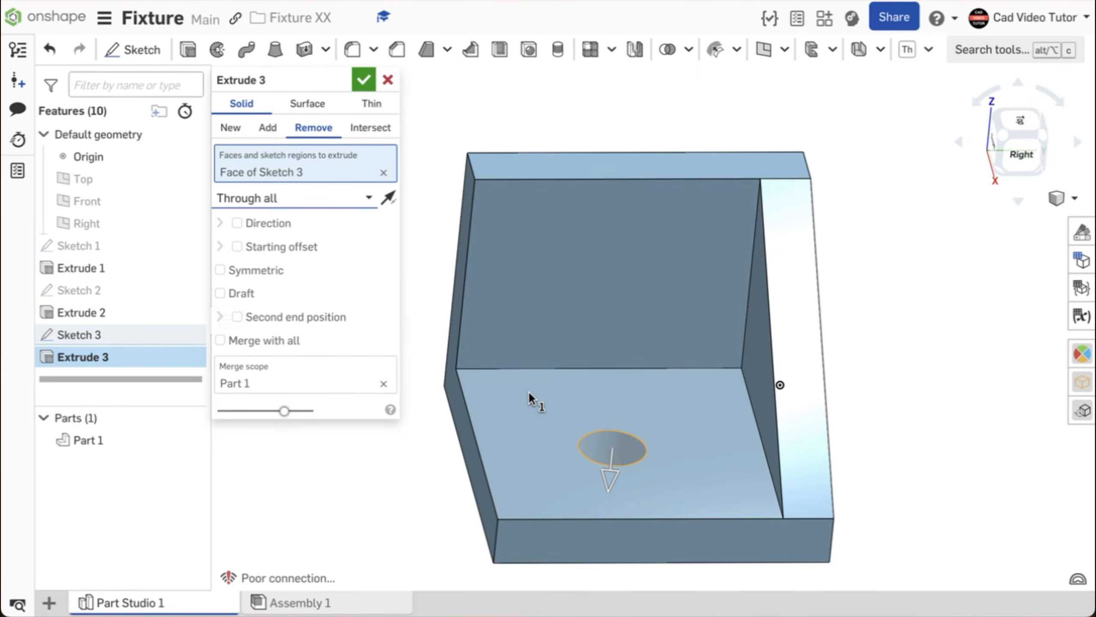
left_click(365, 79)
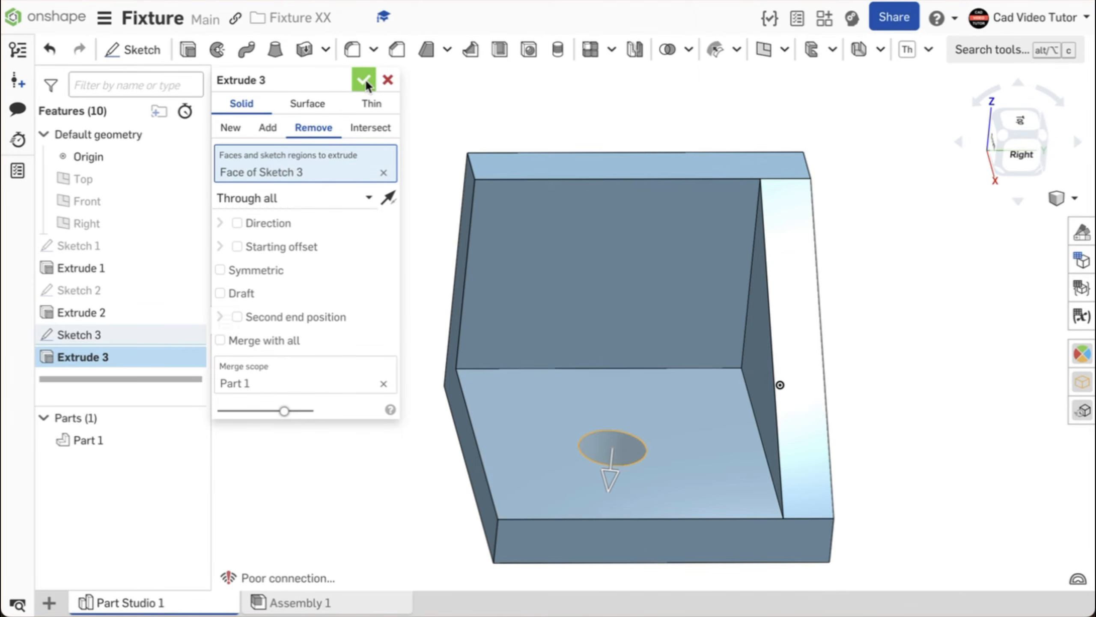
right_click(351, 113)
left_click(386, 184)
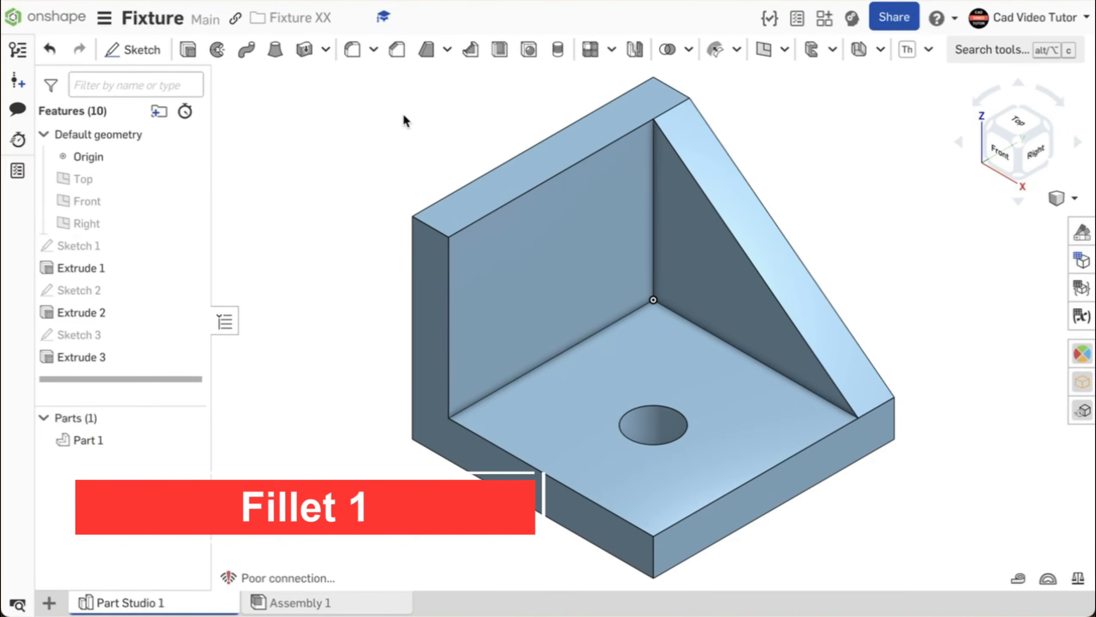
Fillet the base plate's front vertical corner edge with a 0.5 in radius.
left_click(353, 51)
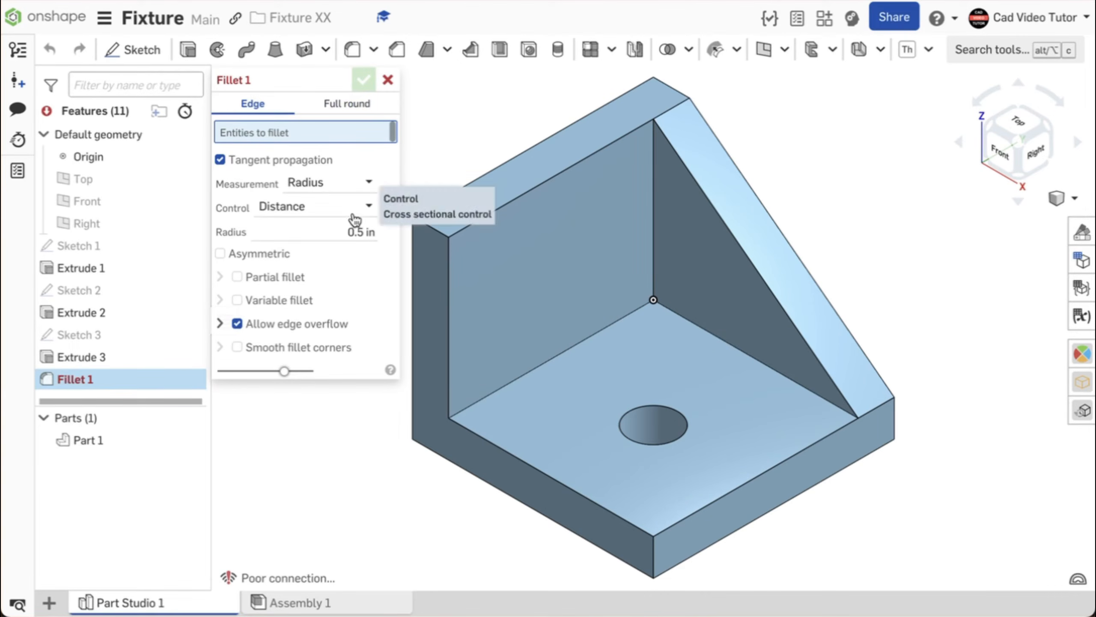
left_click(357, 232)
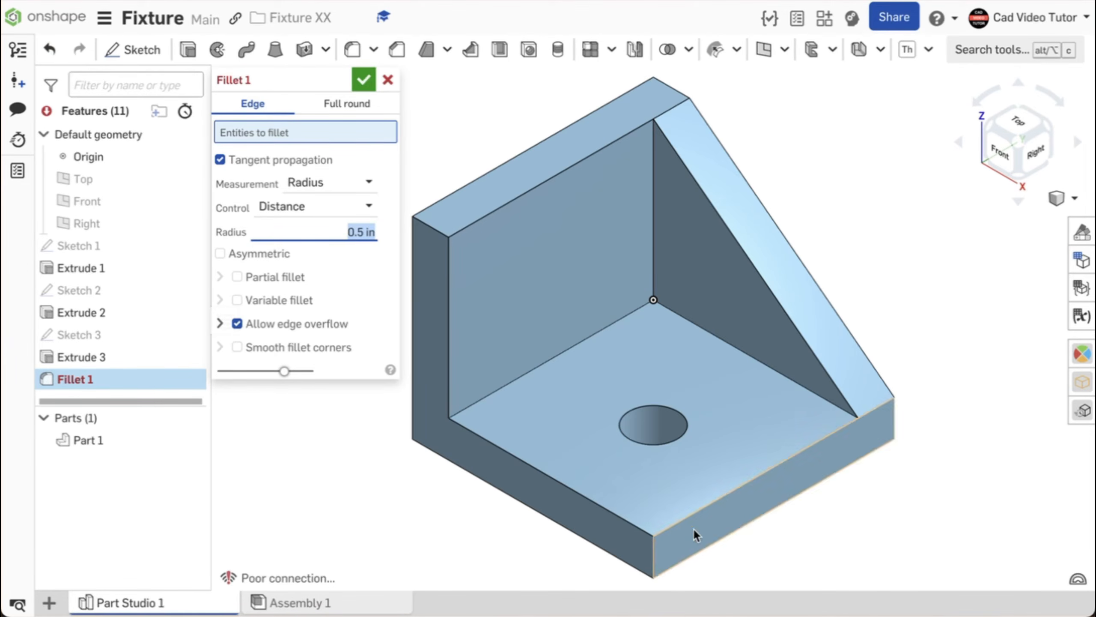
left_click(652, 563)
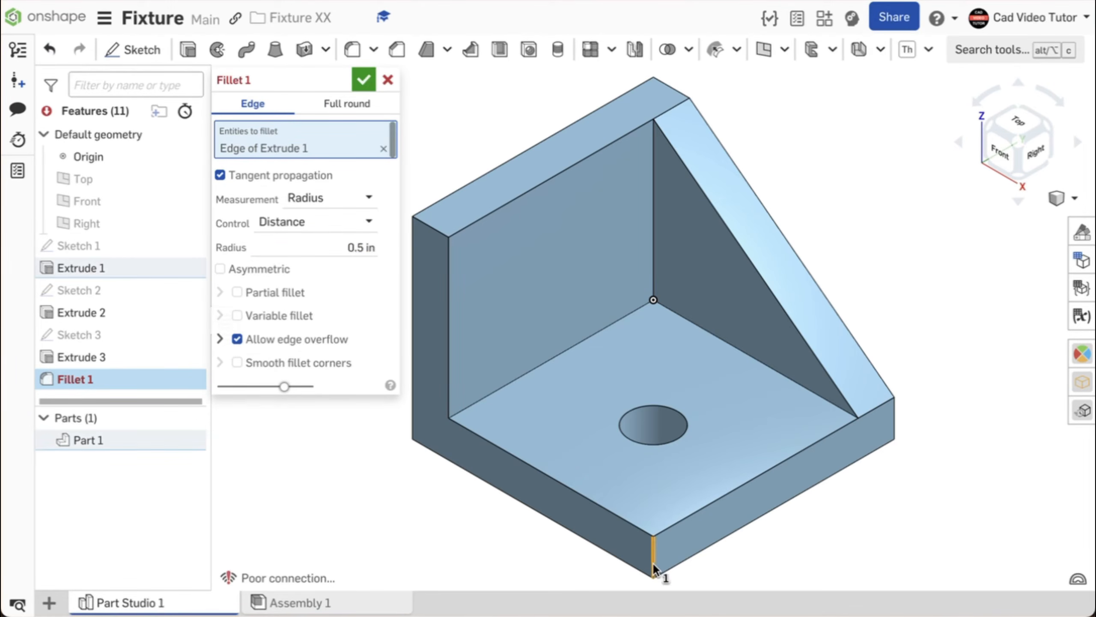
left_click(364, 82)
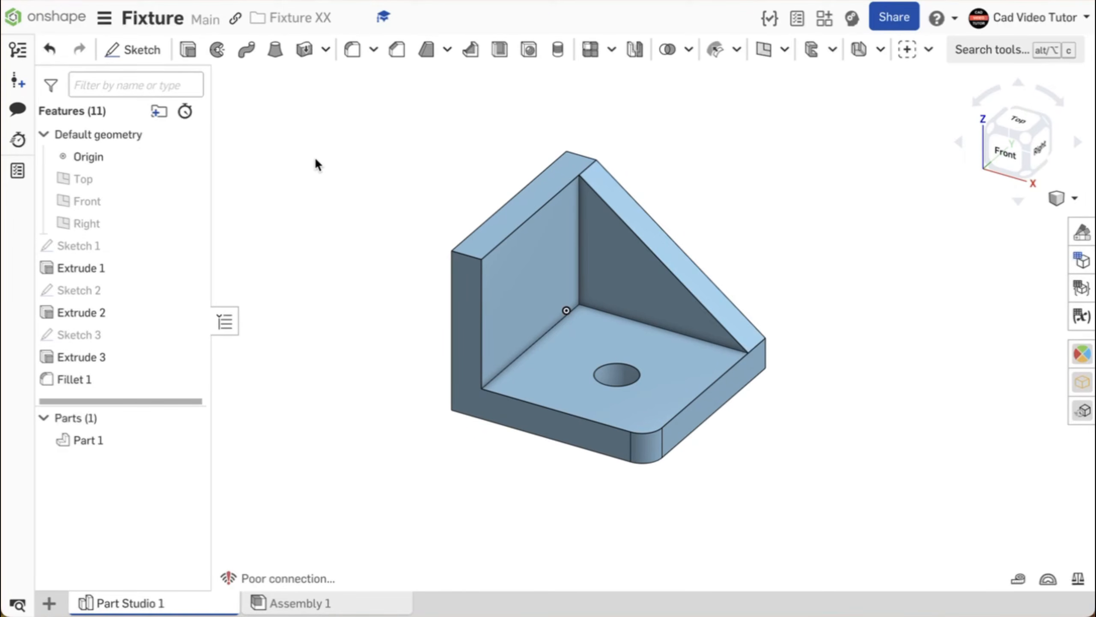
Keep Pound as the mass unit in the document's workspace units settings.
left_click(104, 18)
left_click(124, 177)
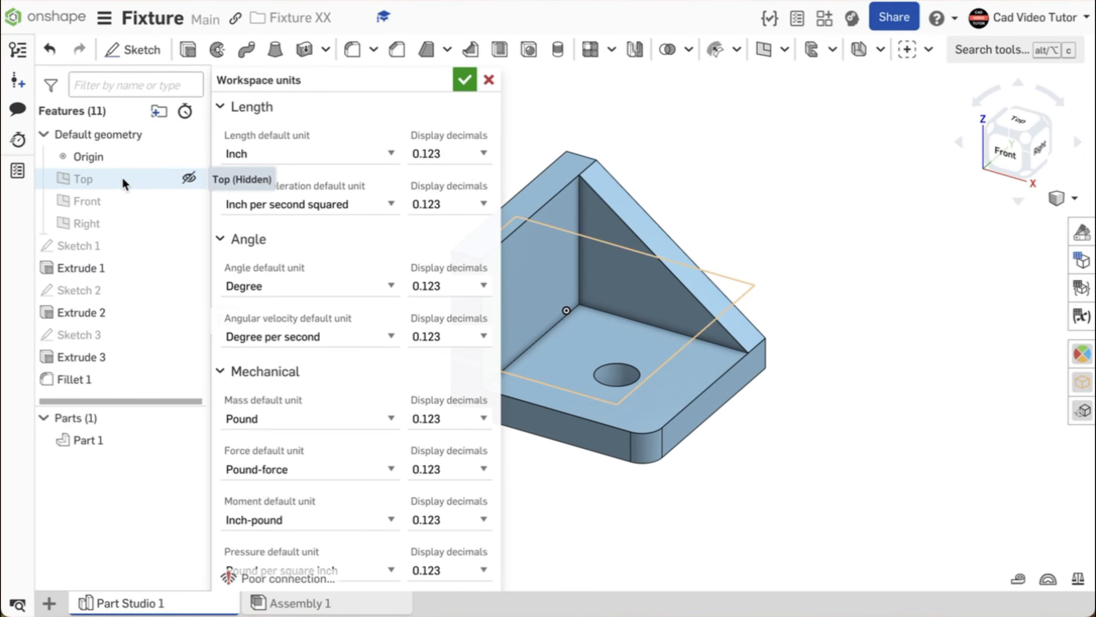
left_click(394, 419)
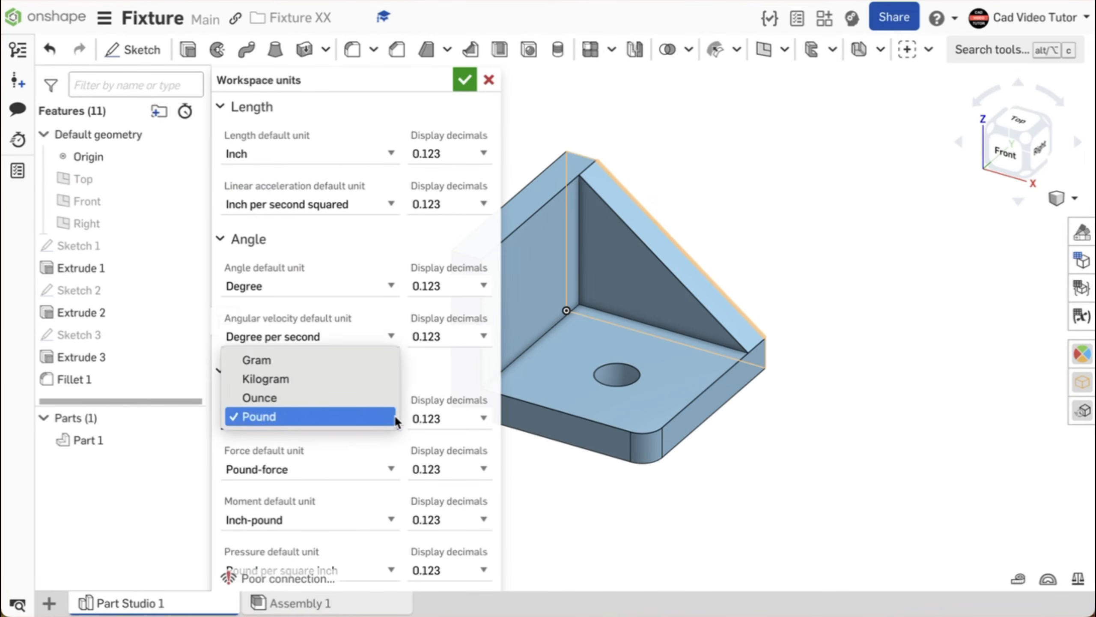
left_click(464, 79)
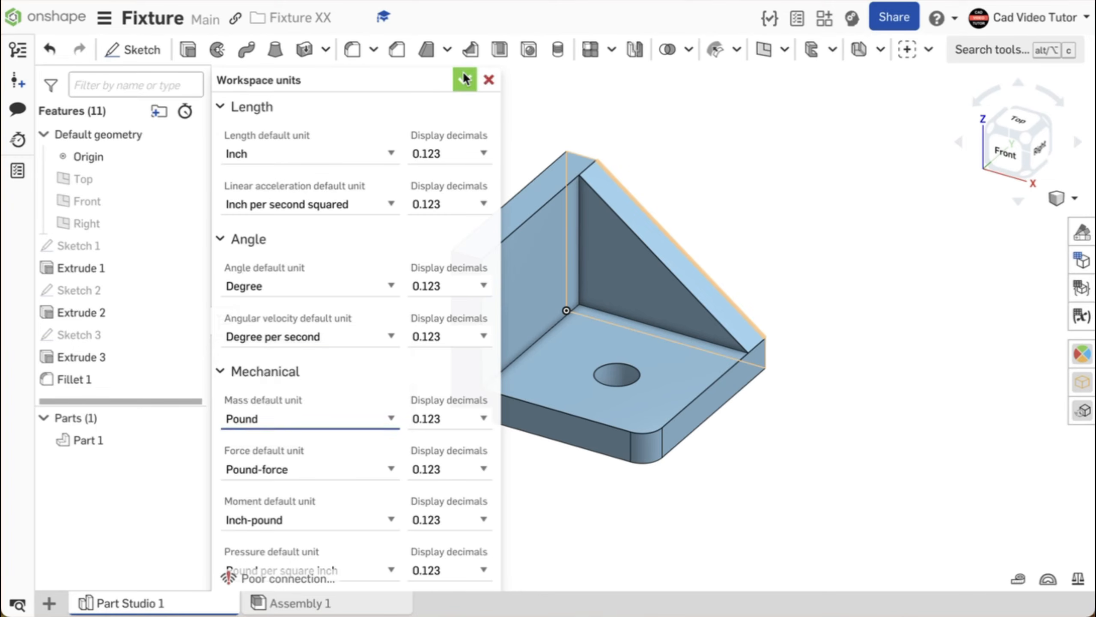
Assign the library material Steel to Part 1, searching 'steel' in the material list.
right_click(159, 437)
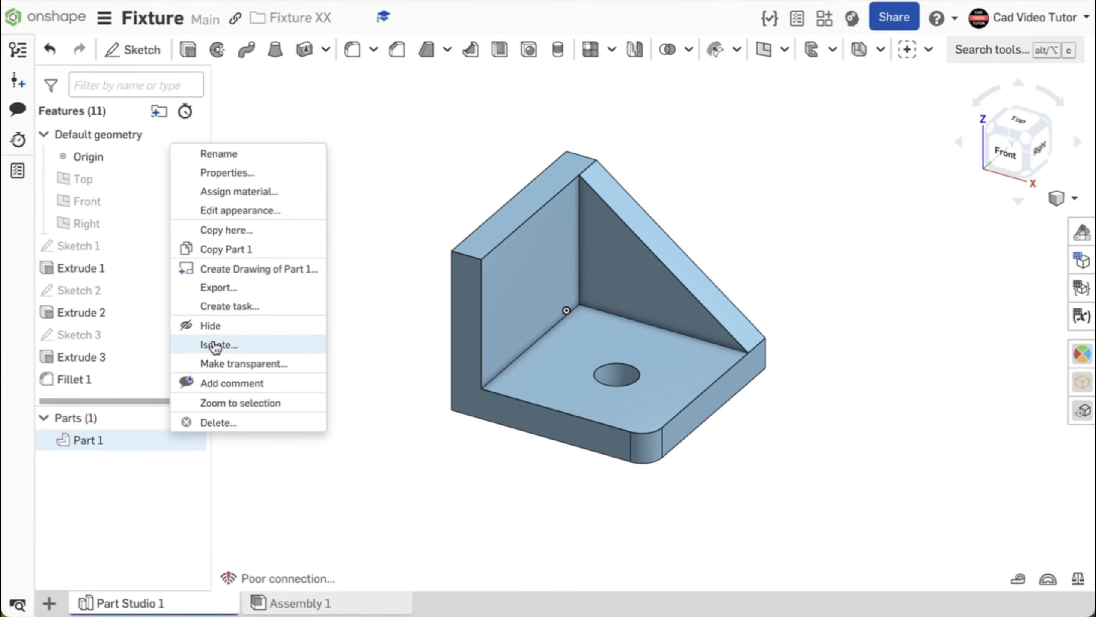
left_click(228, 192)
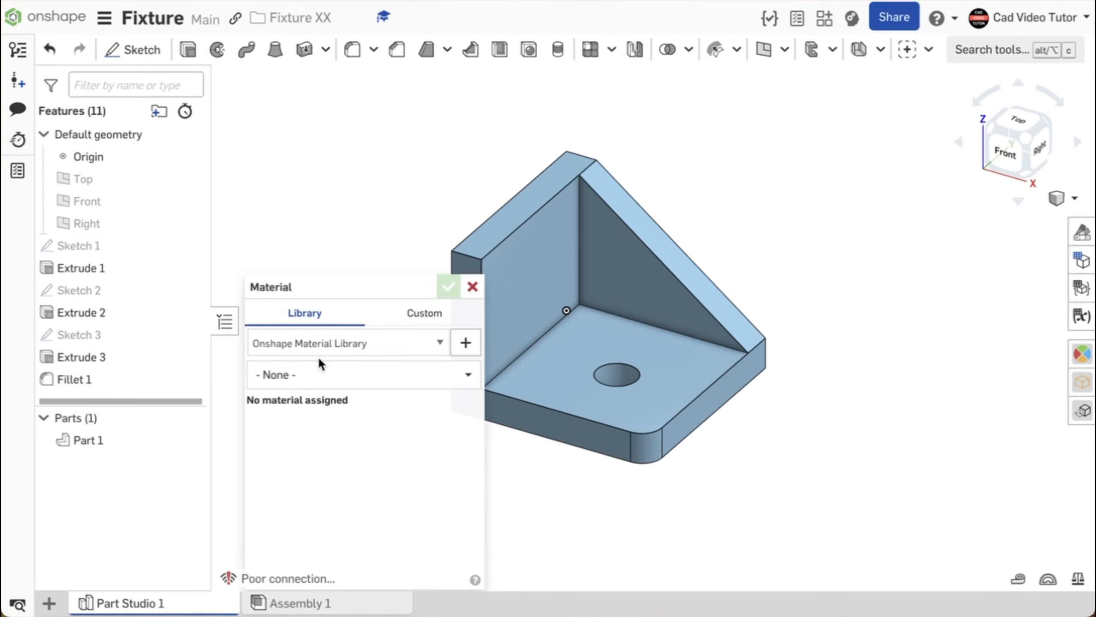
left_click(318, 374)
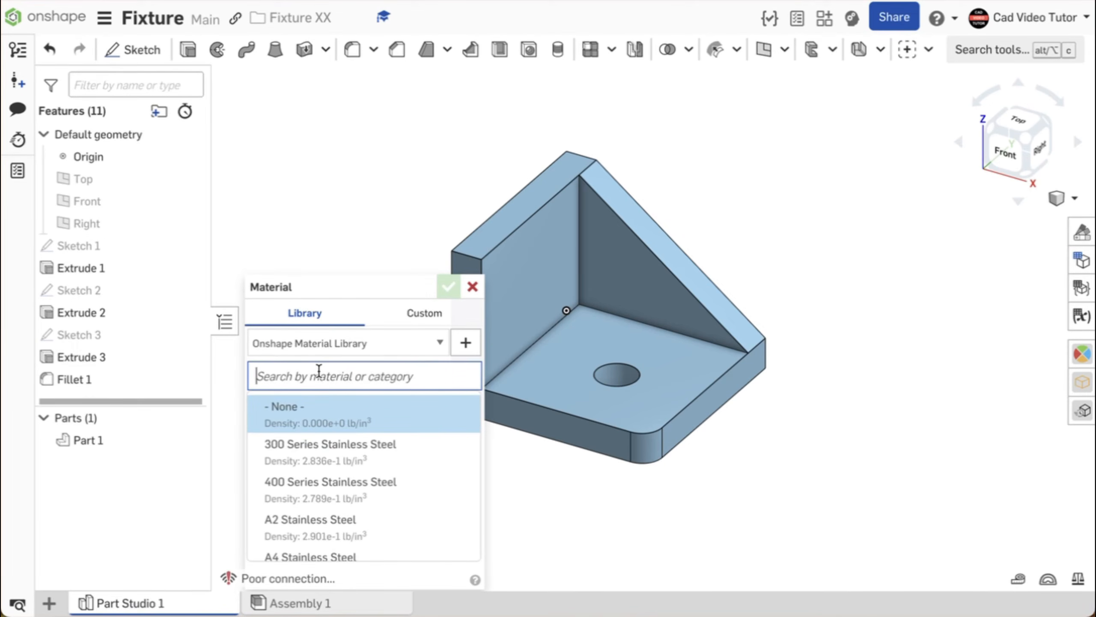
type("steel")
scroll(319, 475, "down", 5)
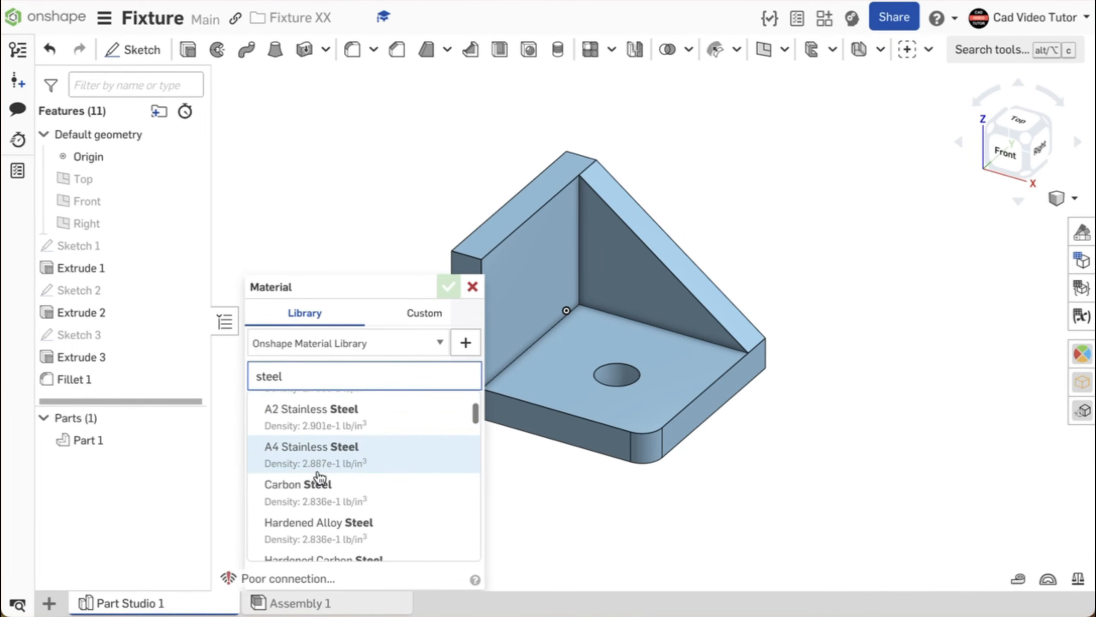
scroll(319, 484, "down", 6)
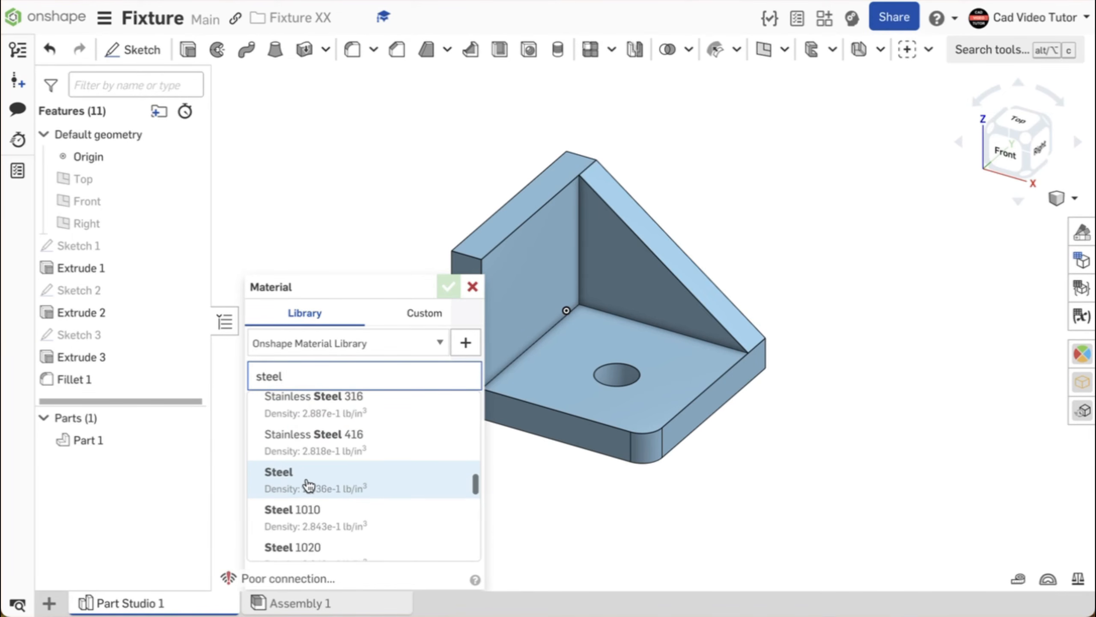
left_click(386, 482)
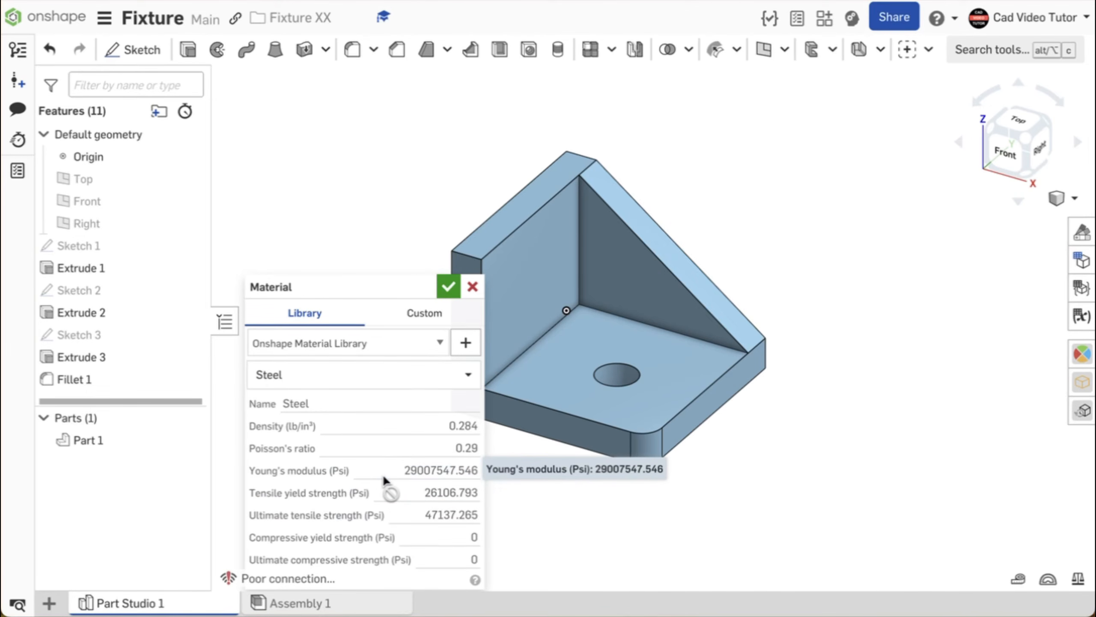
left_click(447, 287)
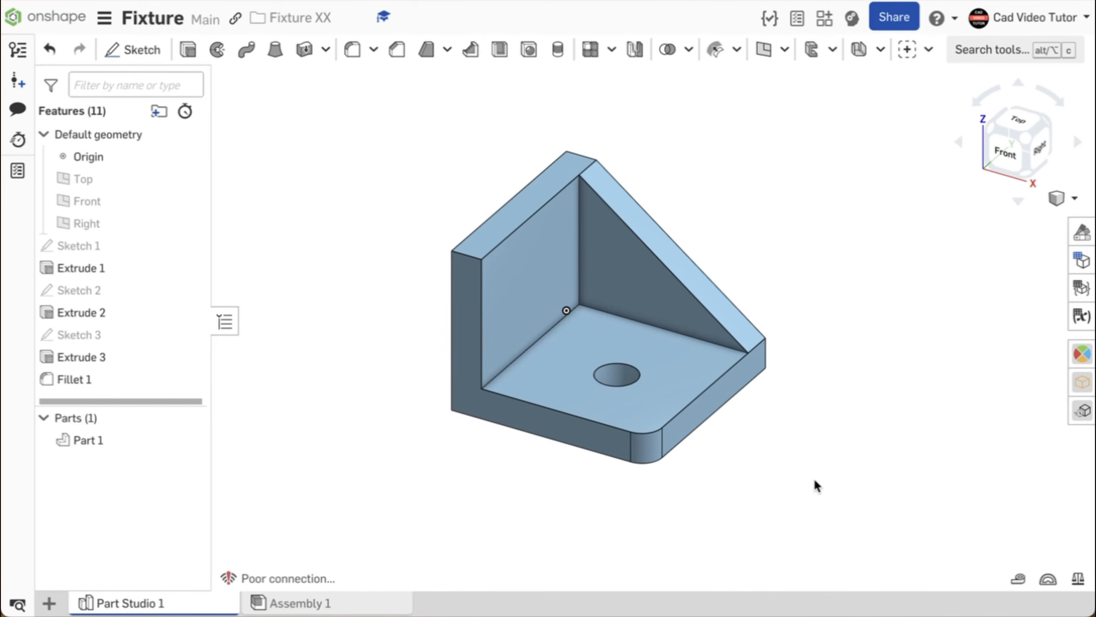
left_click(1078, 578)
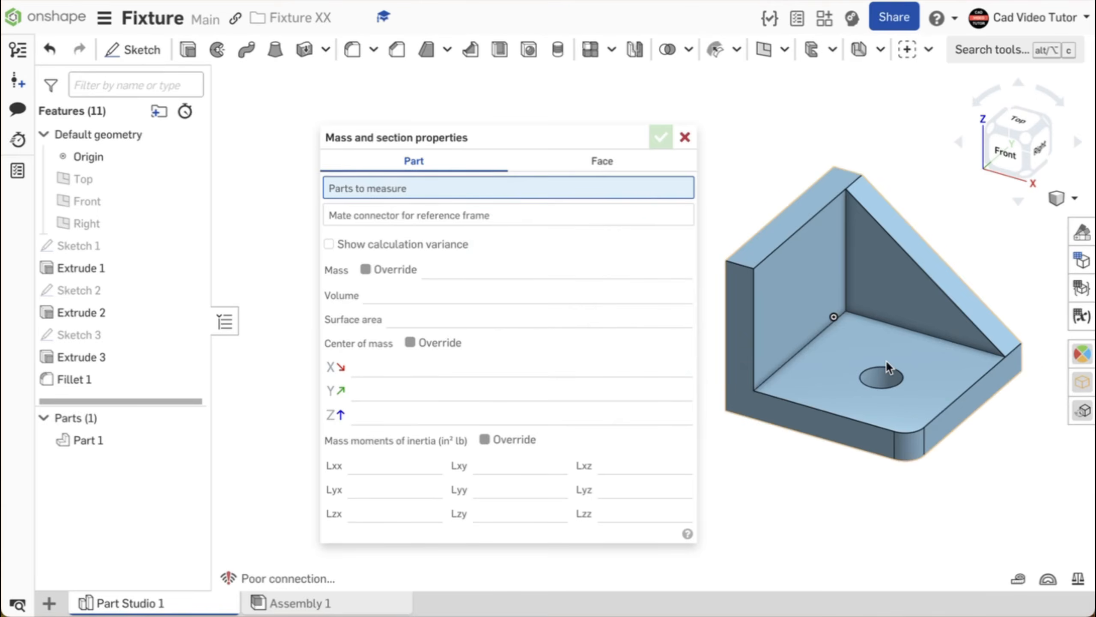
left_click(886, 367)
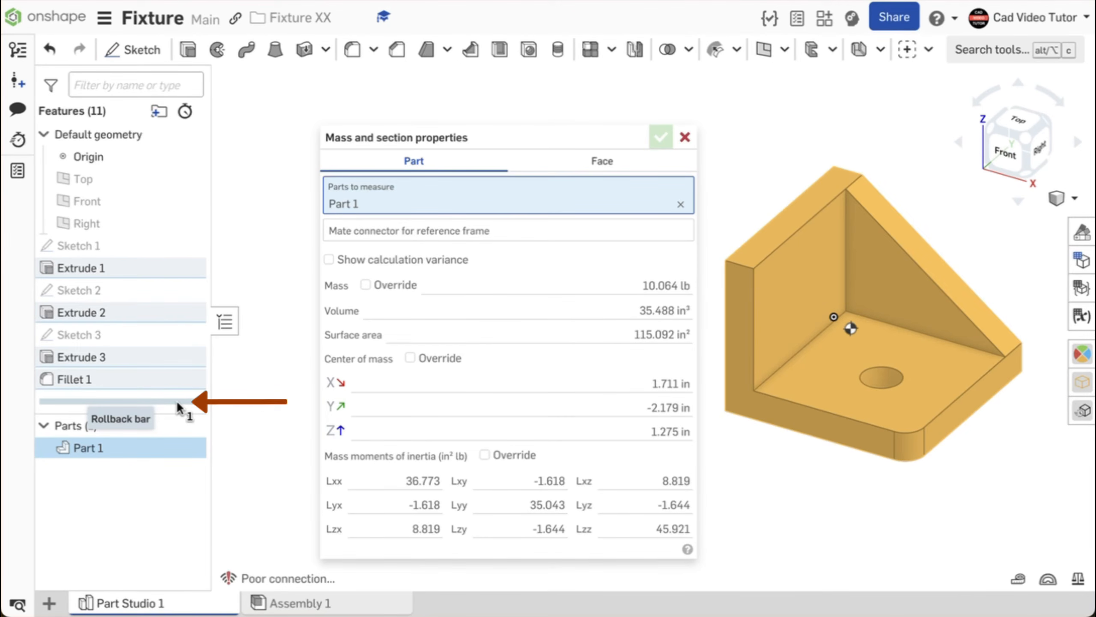
left_click_drag(176, 400, 173, 280)
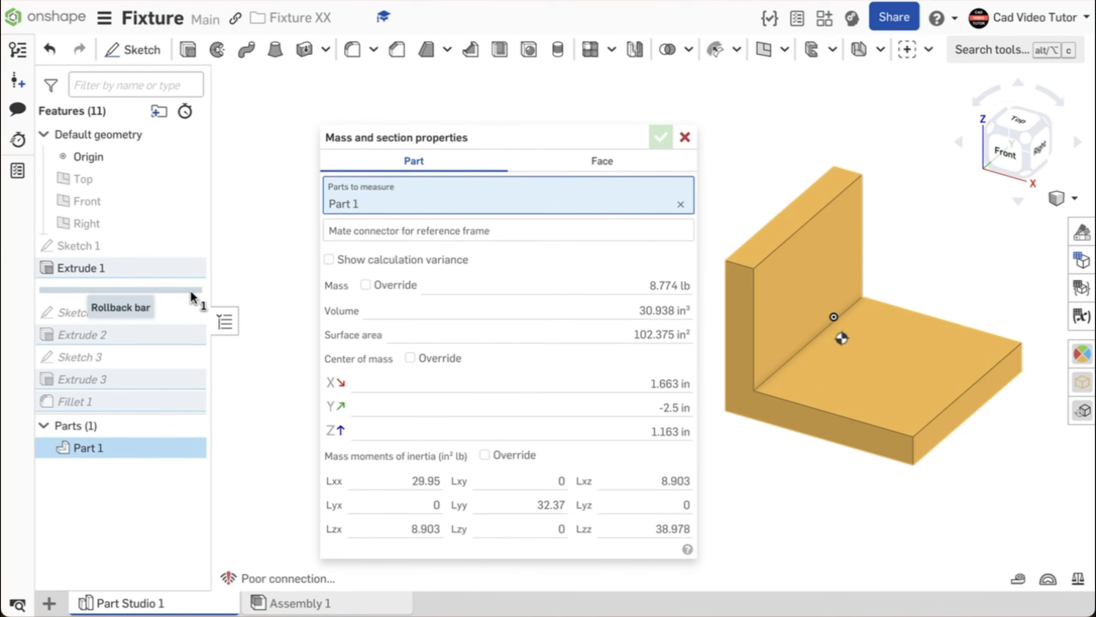
mouse_move(191, 297)
left_mouse_down()
mouse_move(207, 314)
mouse_move(187, 348)
left_mouse_up()
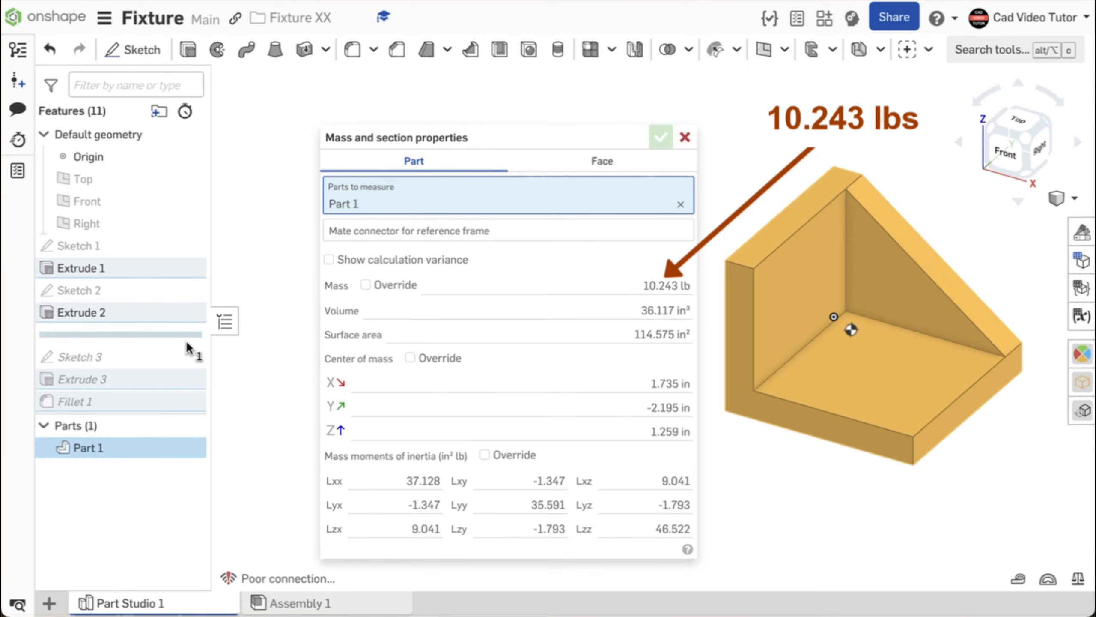
left_click_drag(186, 338, 180, 391)
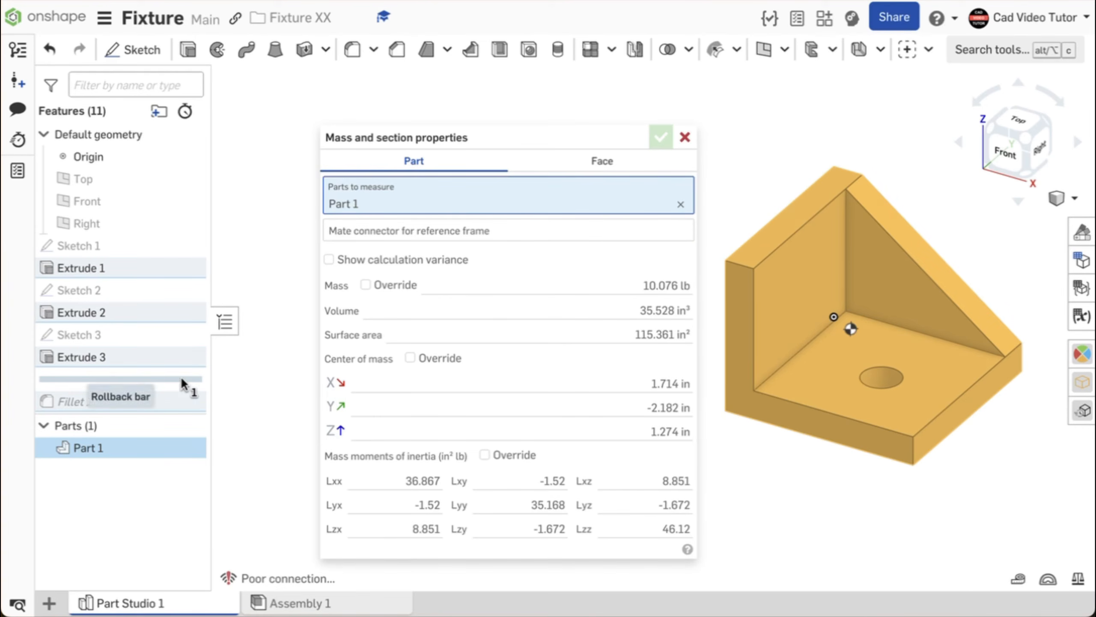
left_click_drag(179, 379, 177, 413)
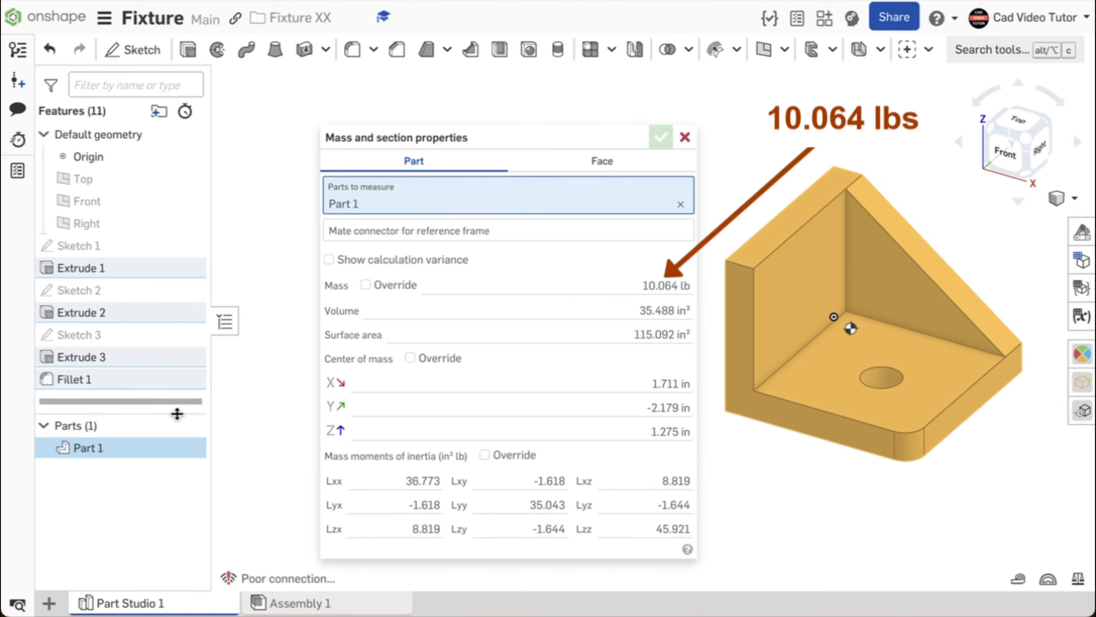
left_click(685, 137)
left_click(656, 233)
scroll(657, 229, "up", 3)
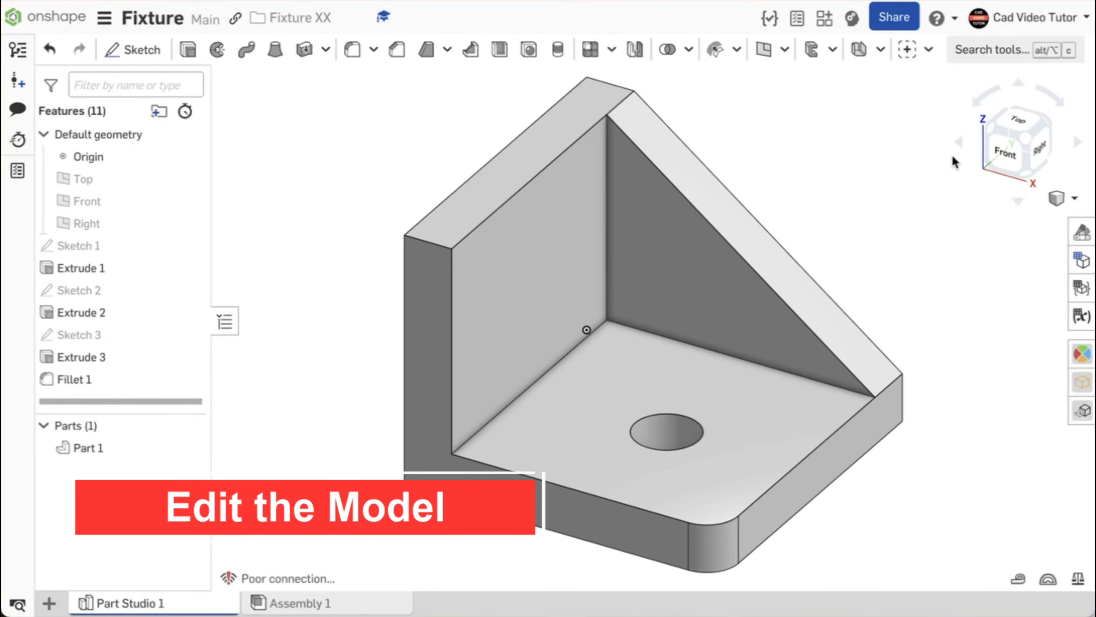
Change Sketch 1's 5 in base length dimension to 7 in and accept the sketch.
double_click(111, 251)
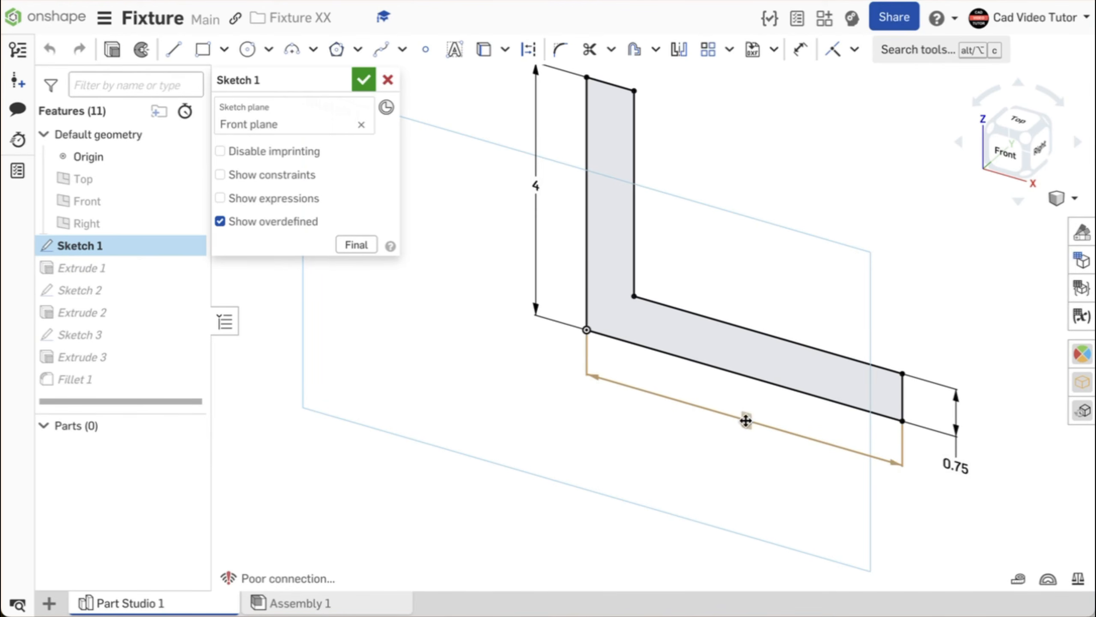
double_click(746, 420)
type("7")
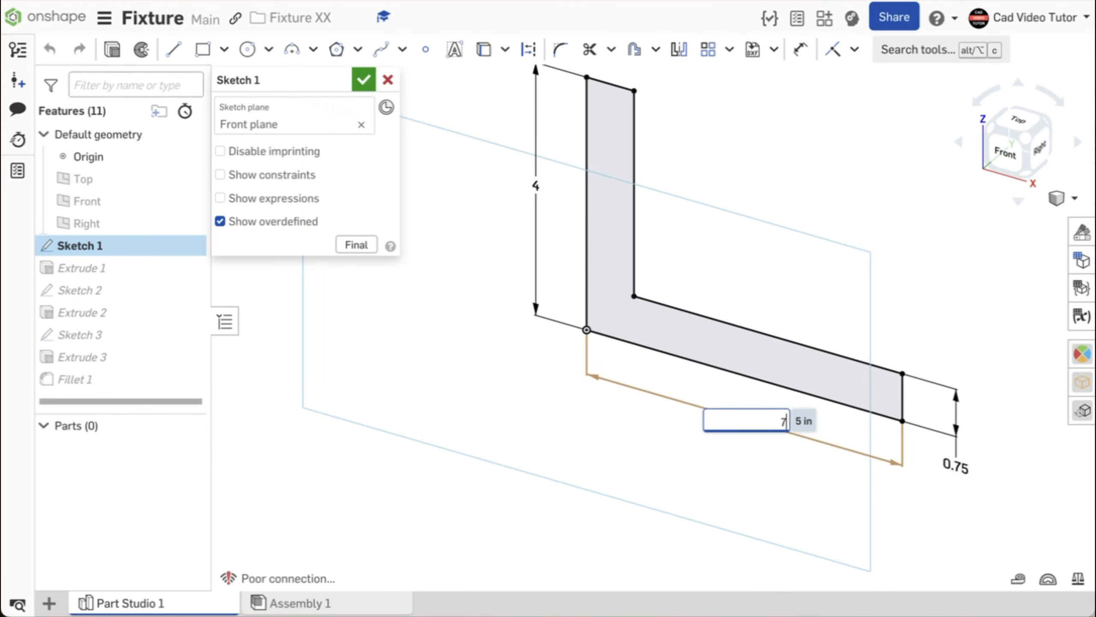
key("Return")
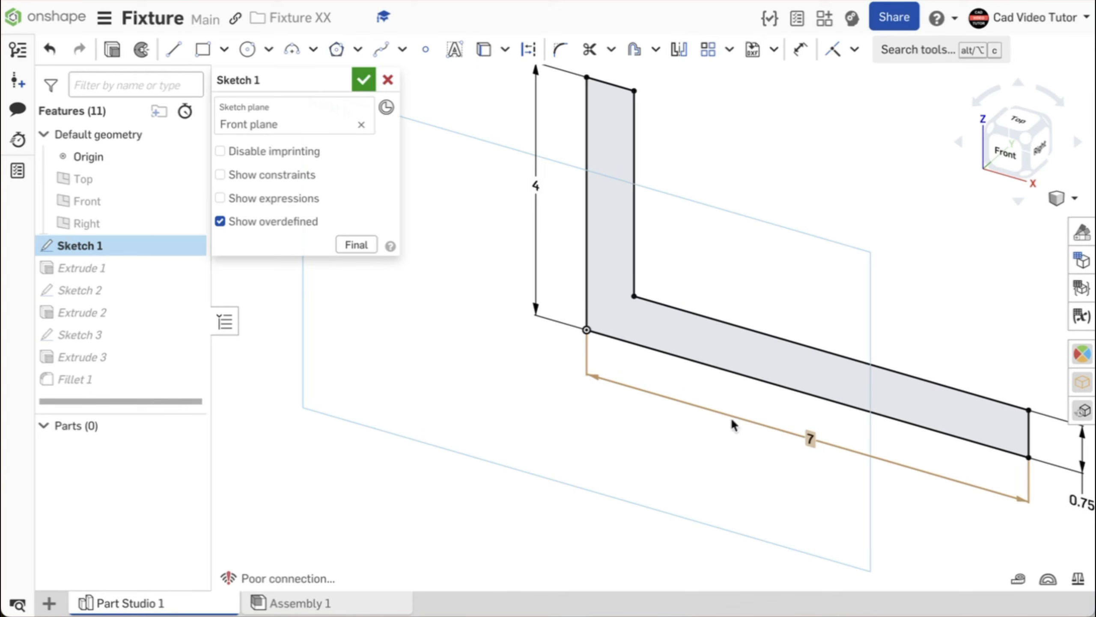
left_click(360, 245)
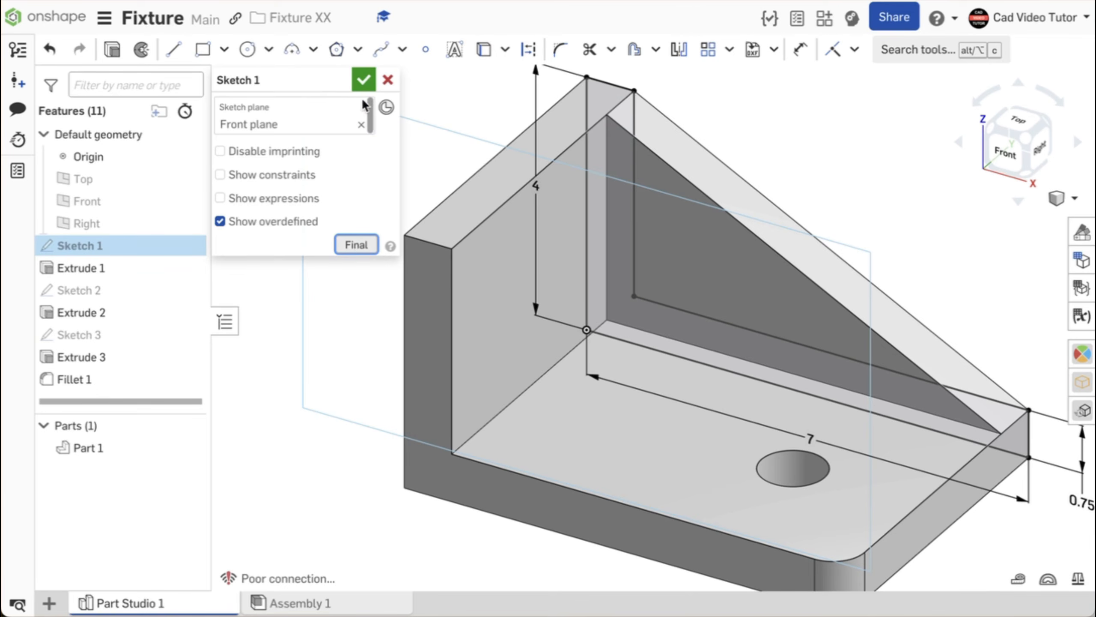
left_click(363, 82)
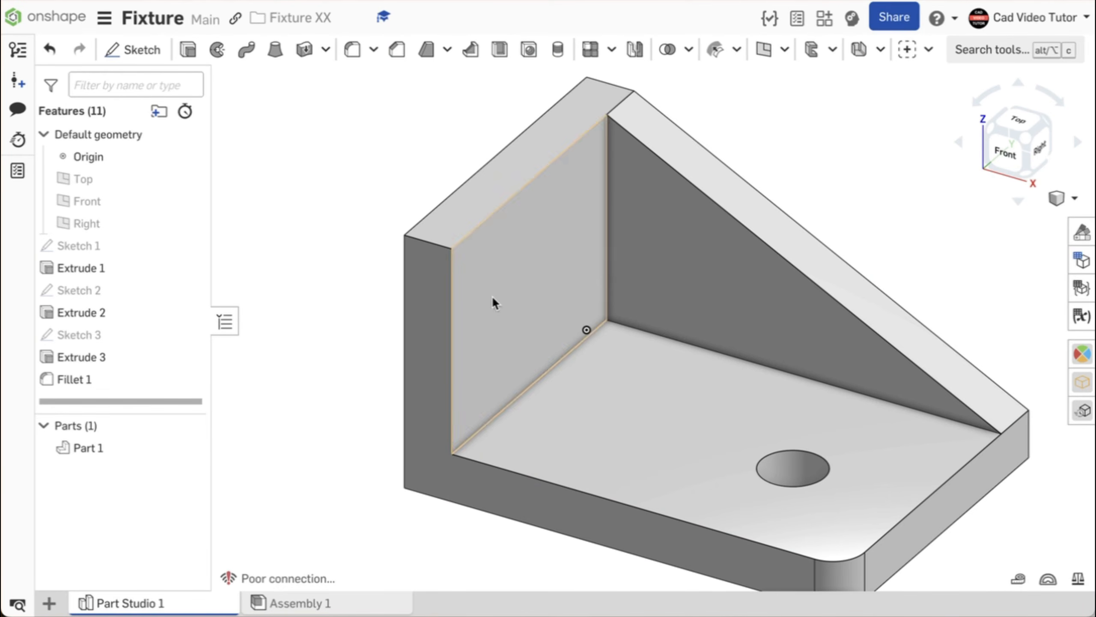
key("f")
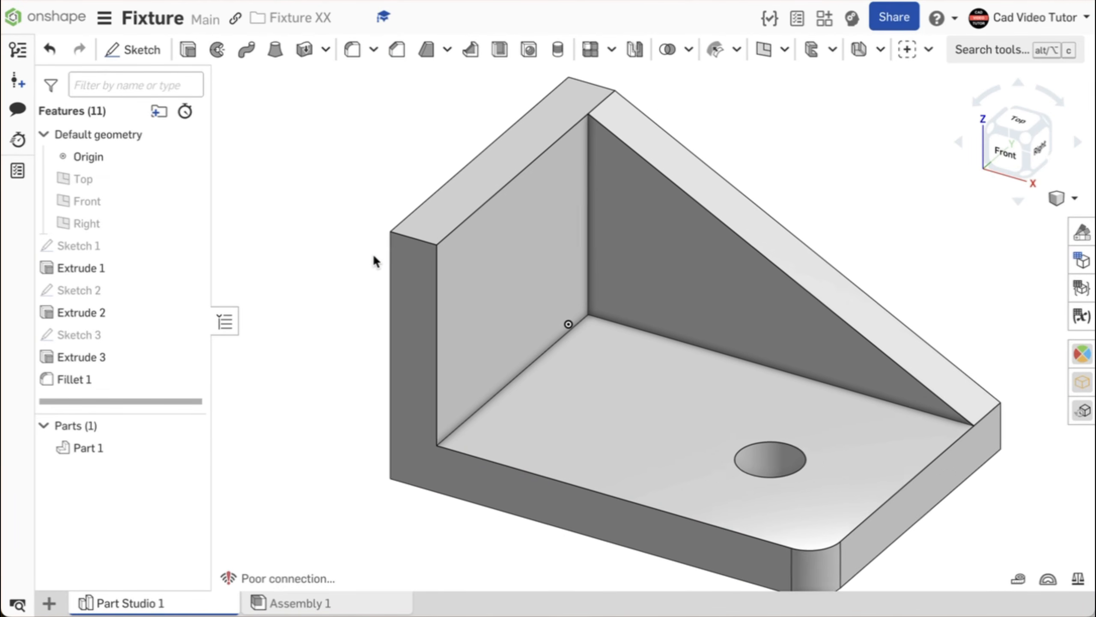
Change Extrude 1's depth from 5 in to 7 in and accept the edit.
double_click(107, 275)
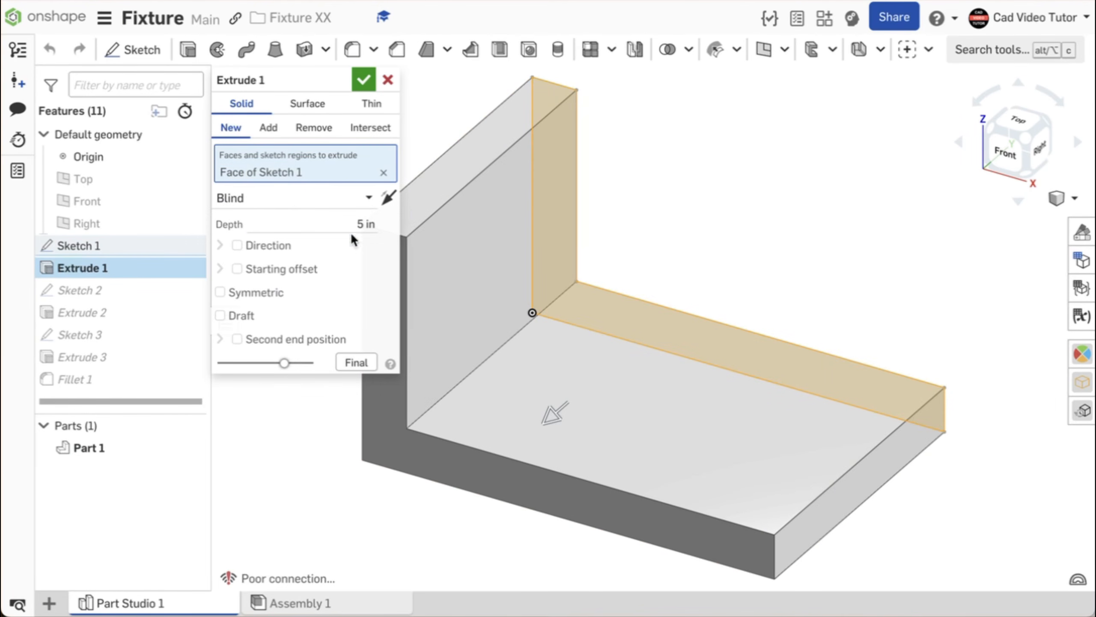
left_click(347, 219)
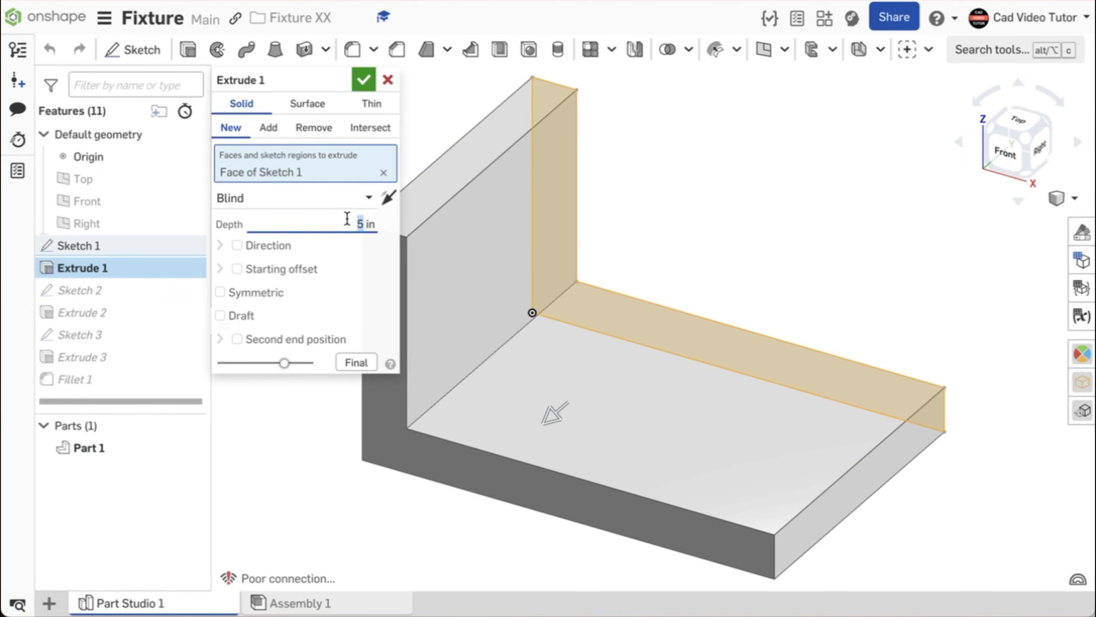
type("7")
left_click(366, 362)
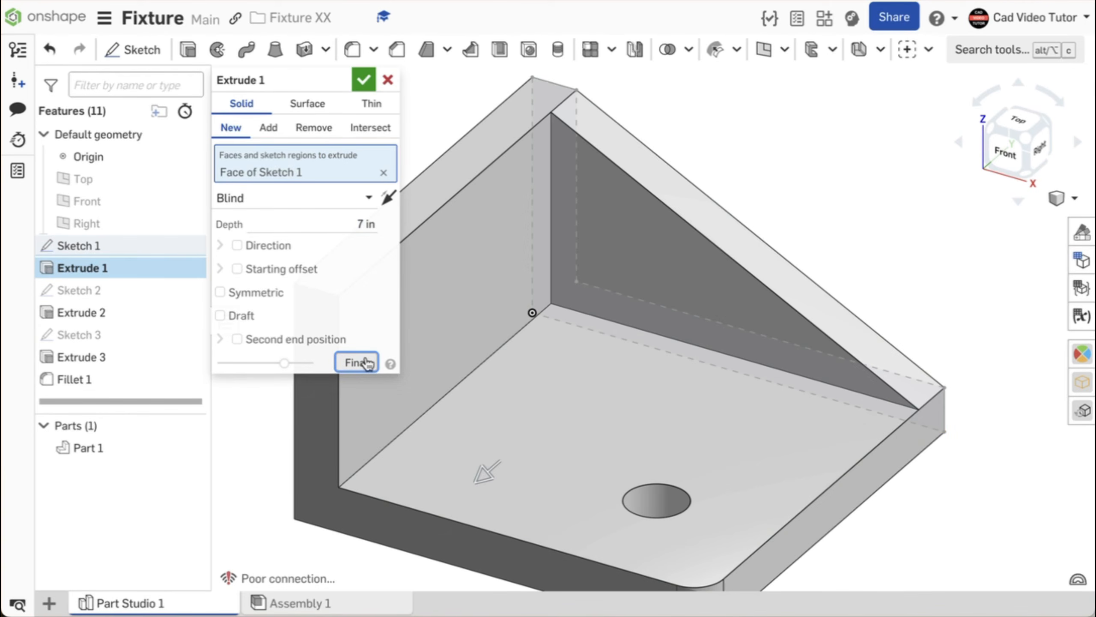
scroll(499, 327, "down", 1)
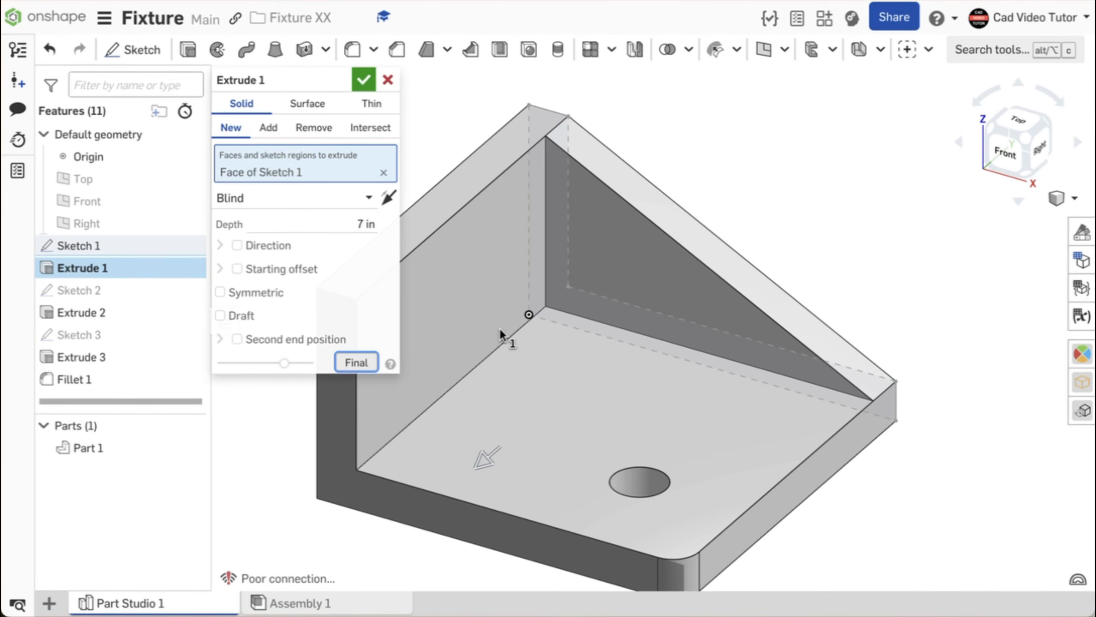
middle_click_drag(499, 328, 545, 301)
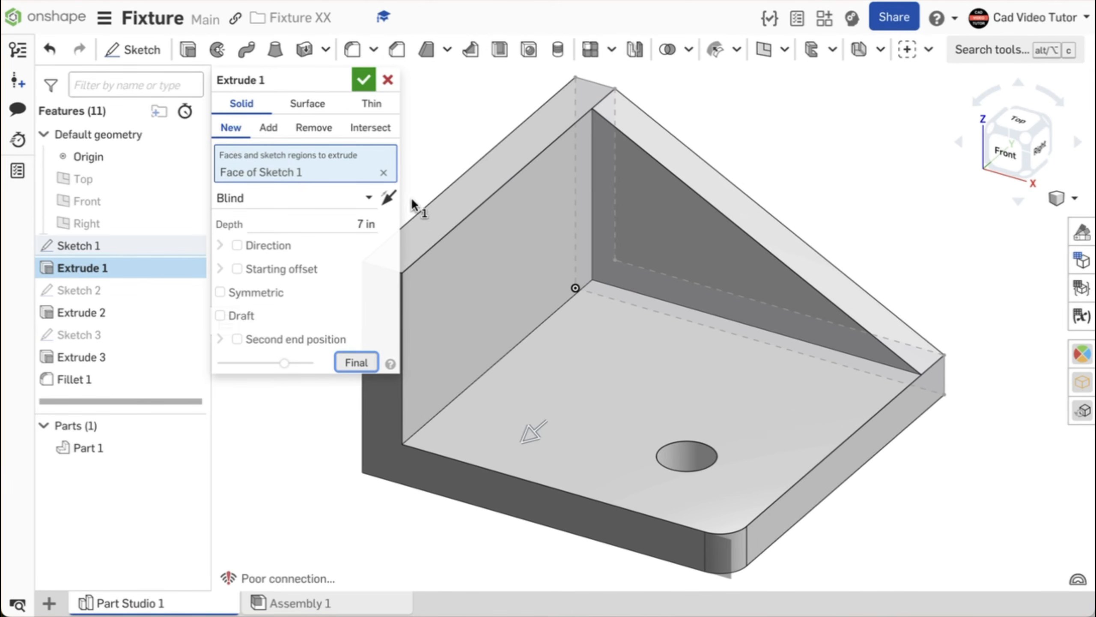
left_click(357, 79)
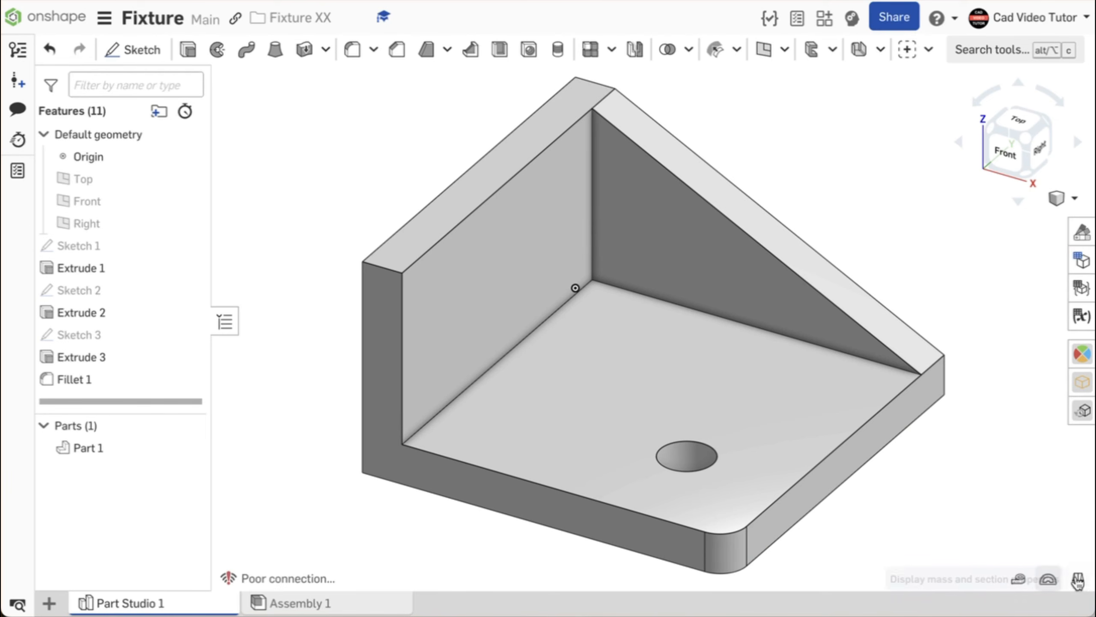
left_click(1077, 578)
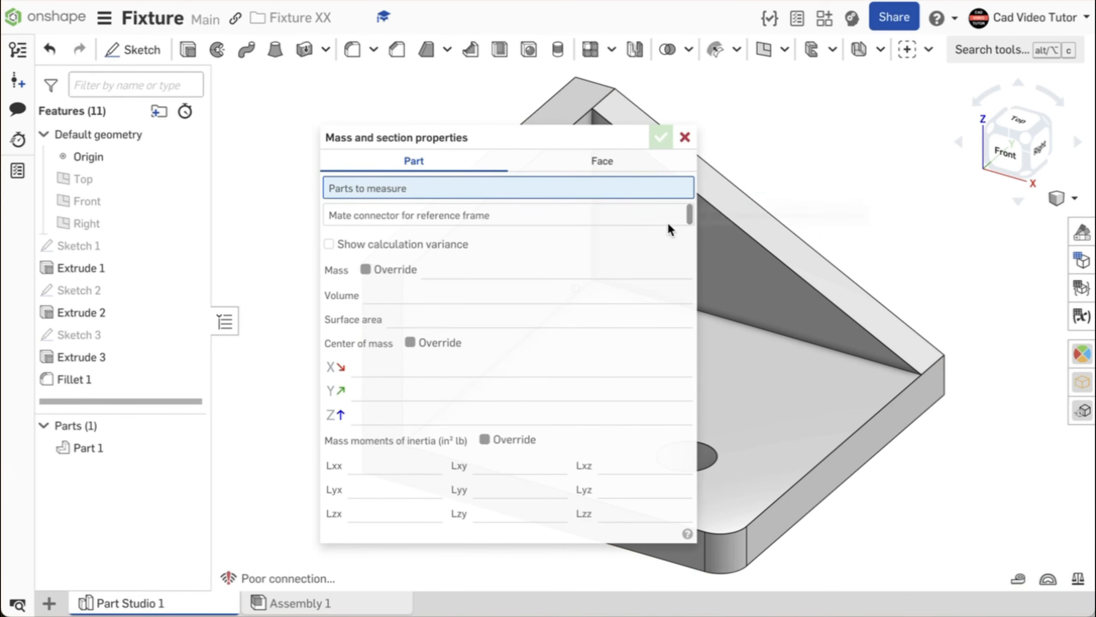
left_click(763, 277)
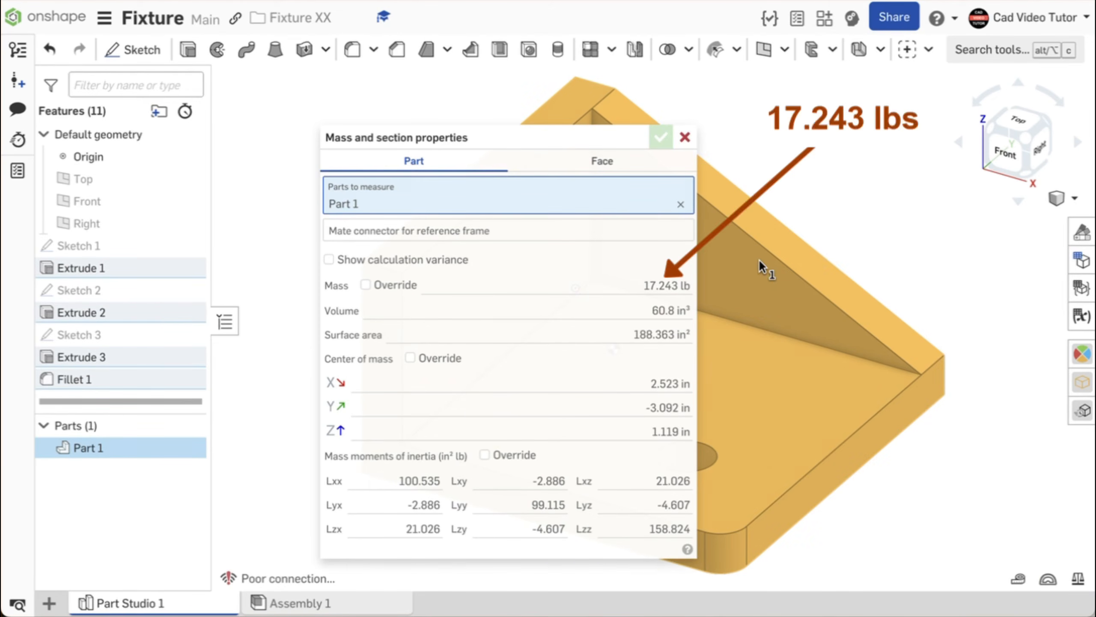
left_click(684, 138)
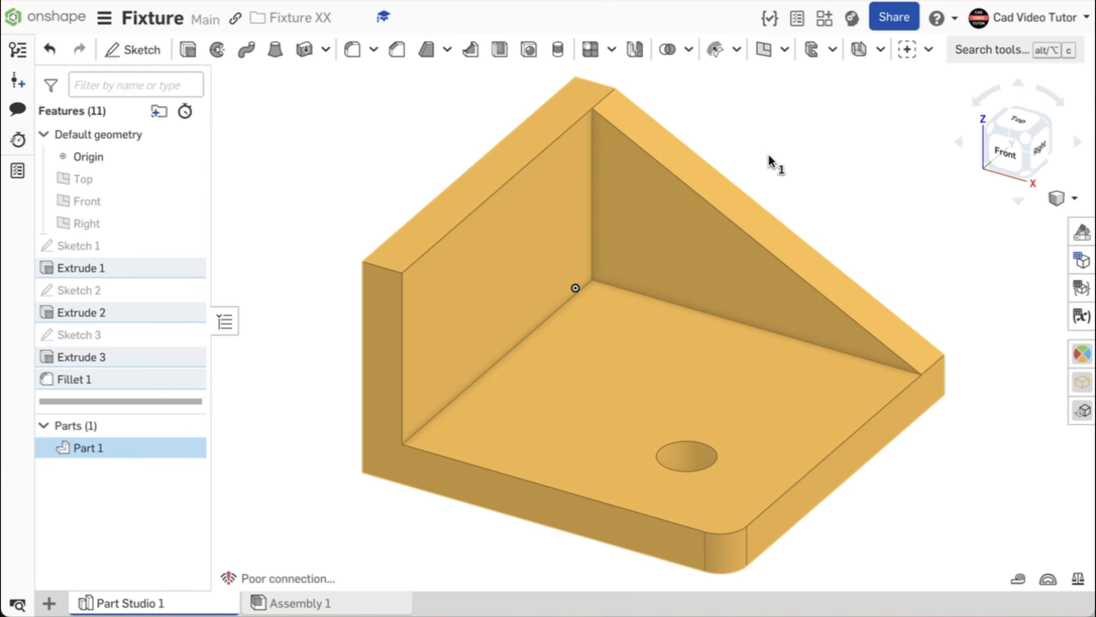
left_click(770, 161)
right_click(812, 186)
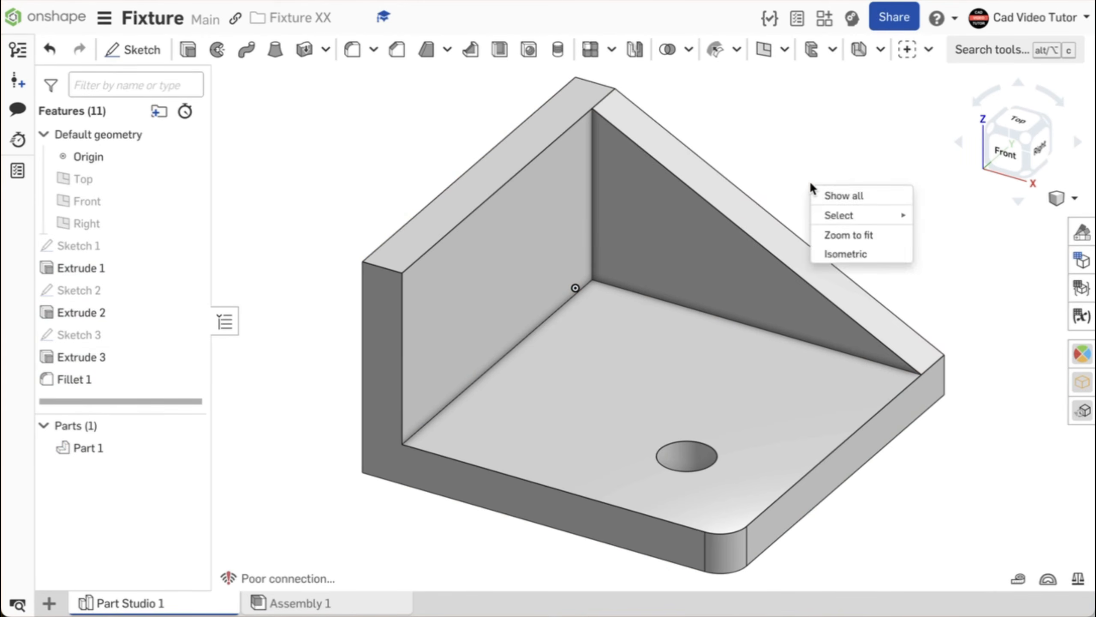
left_click(868, 251)
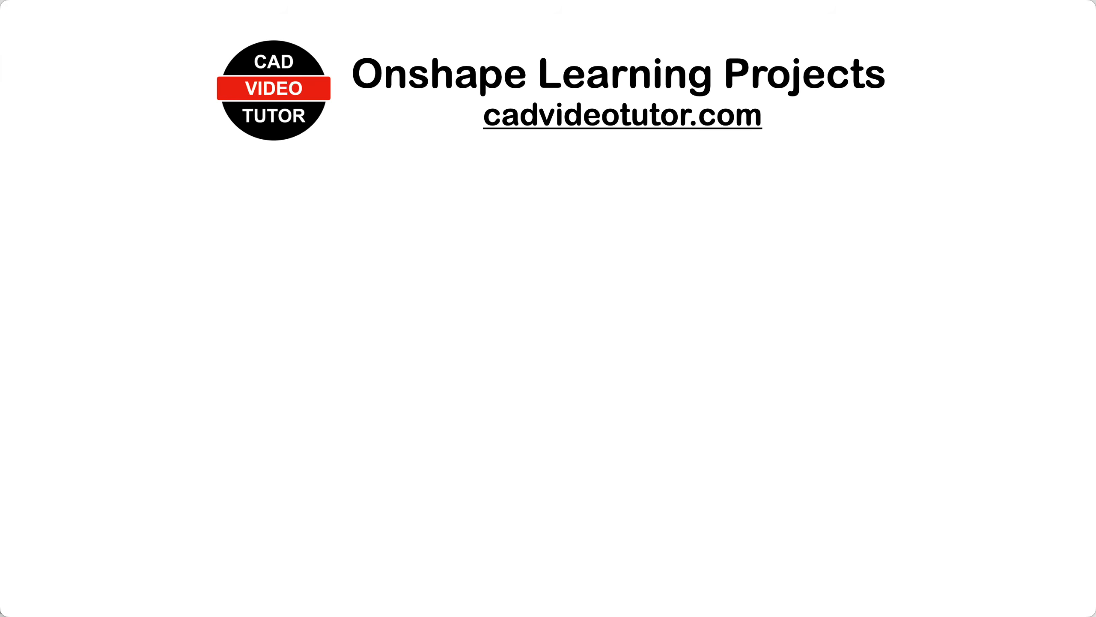